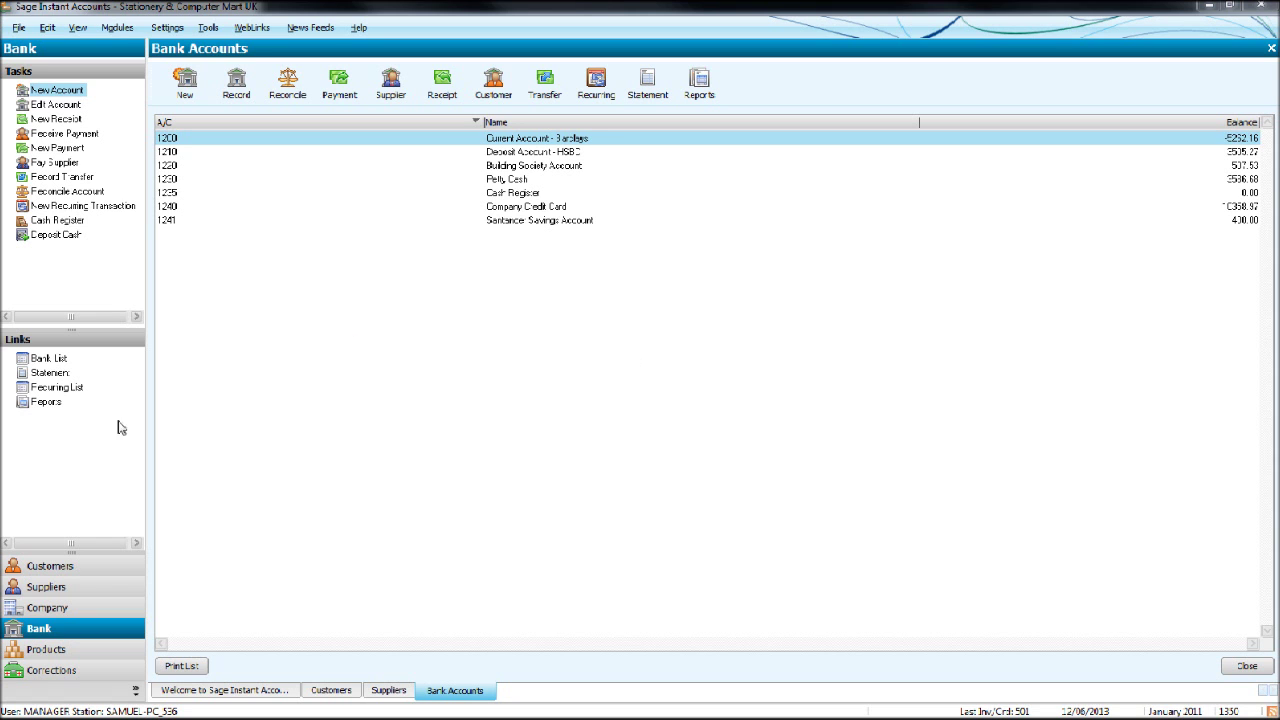
Step: Look through the customer and supplier lists, and highlight the suppliers with negative balances, Newtown Builders Ltd and Studio Designs
left_click(91, 577)
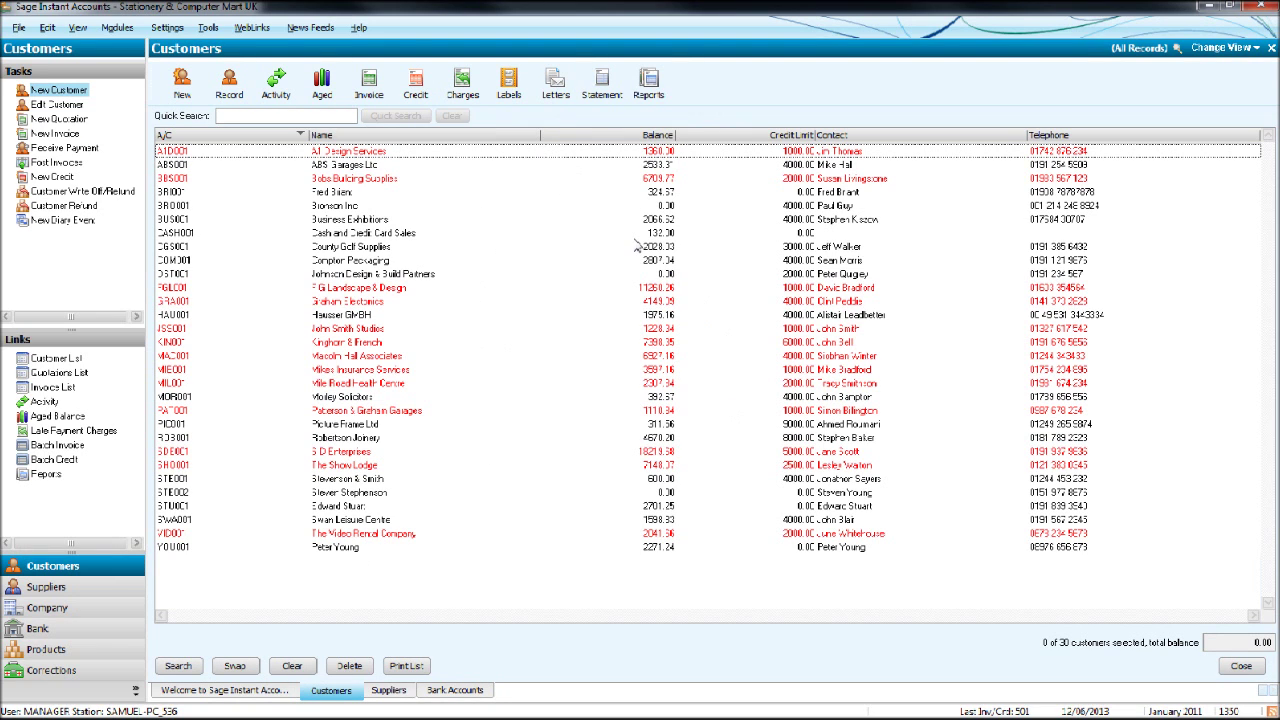
left_click(98, 593)
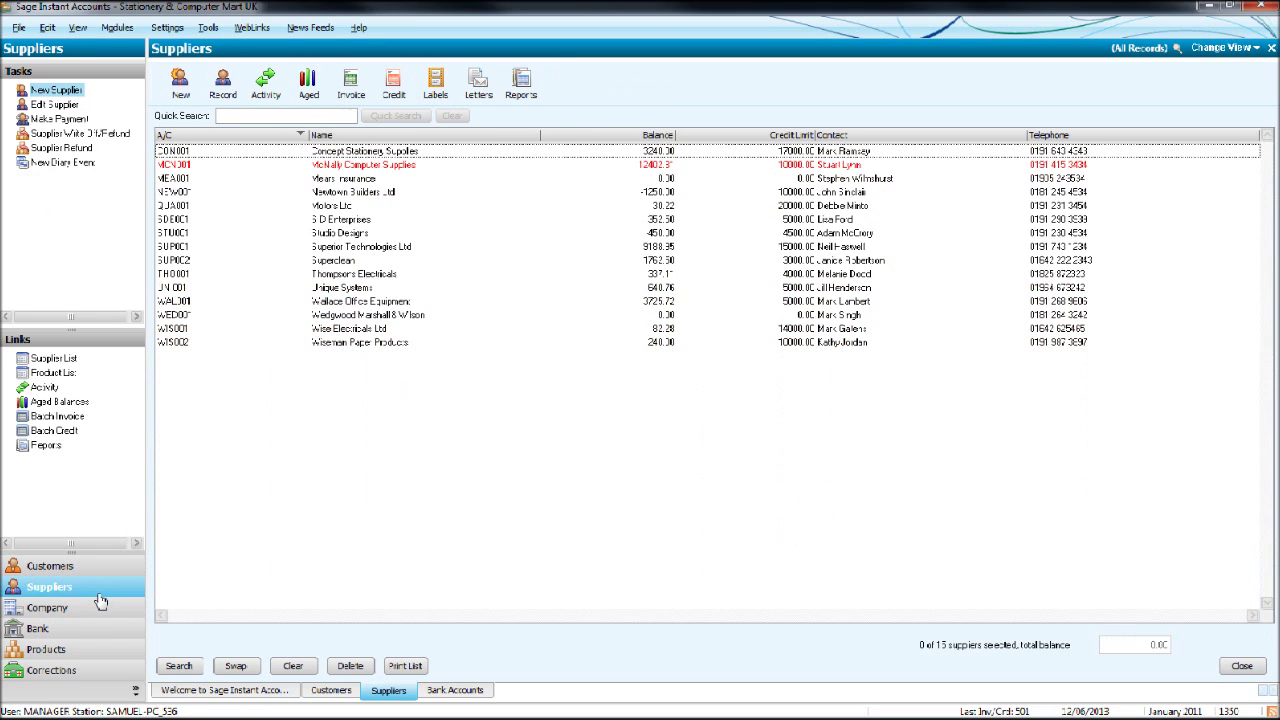
left_click(571, 194)
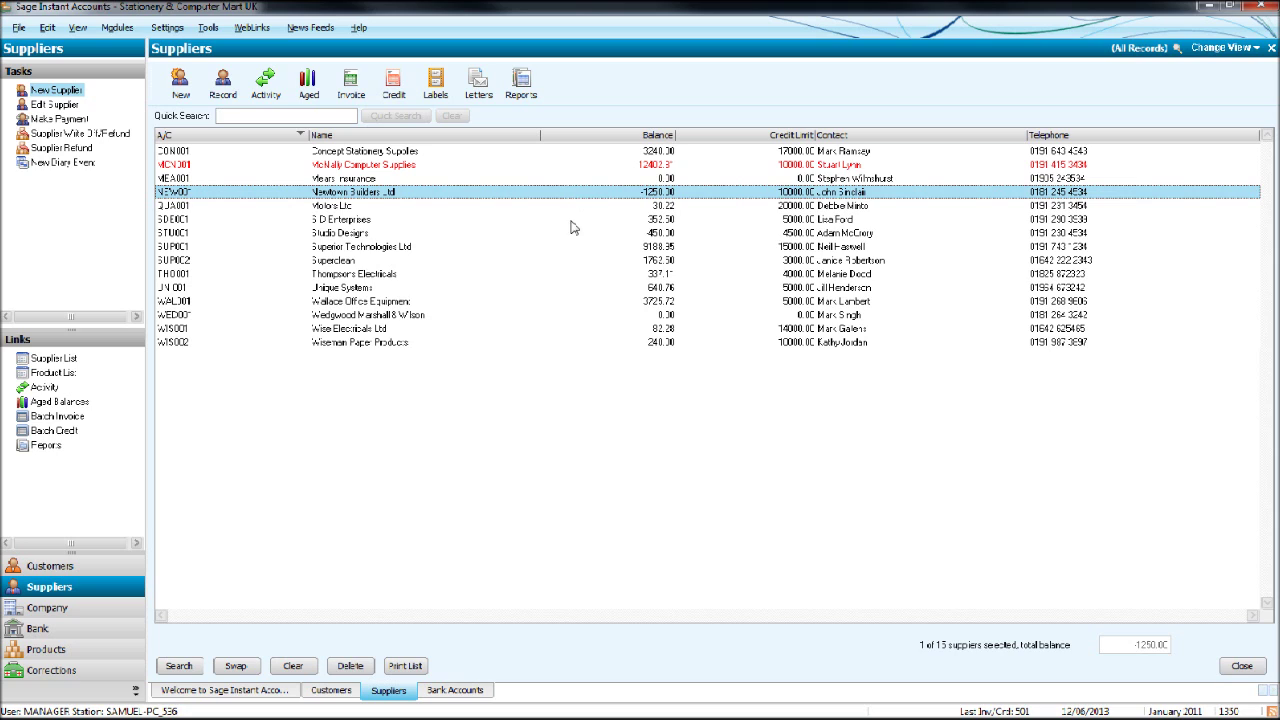
left_click(588, 237)
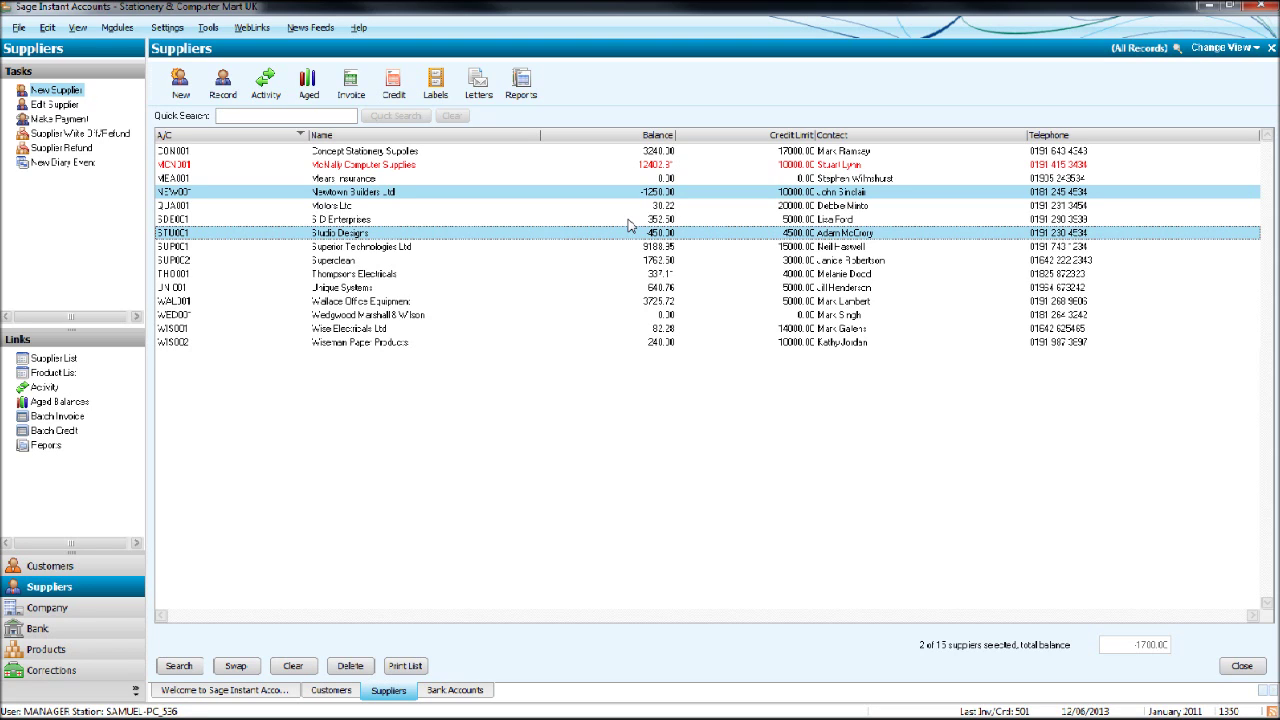
left_click(626, 234)
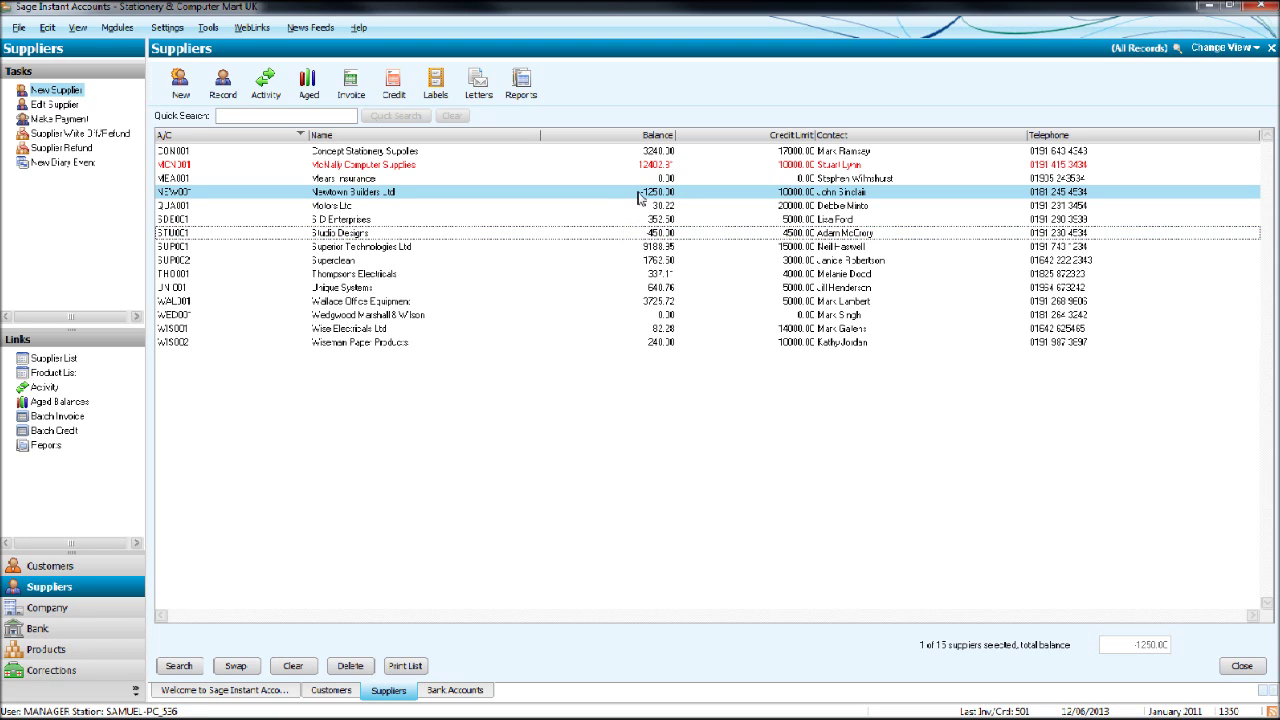
left_click(638, 199)
left_click(640, 234)
left_click(650, 196)
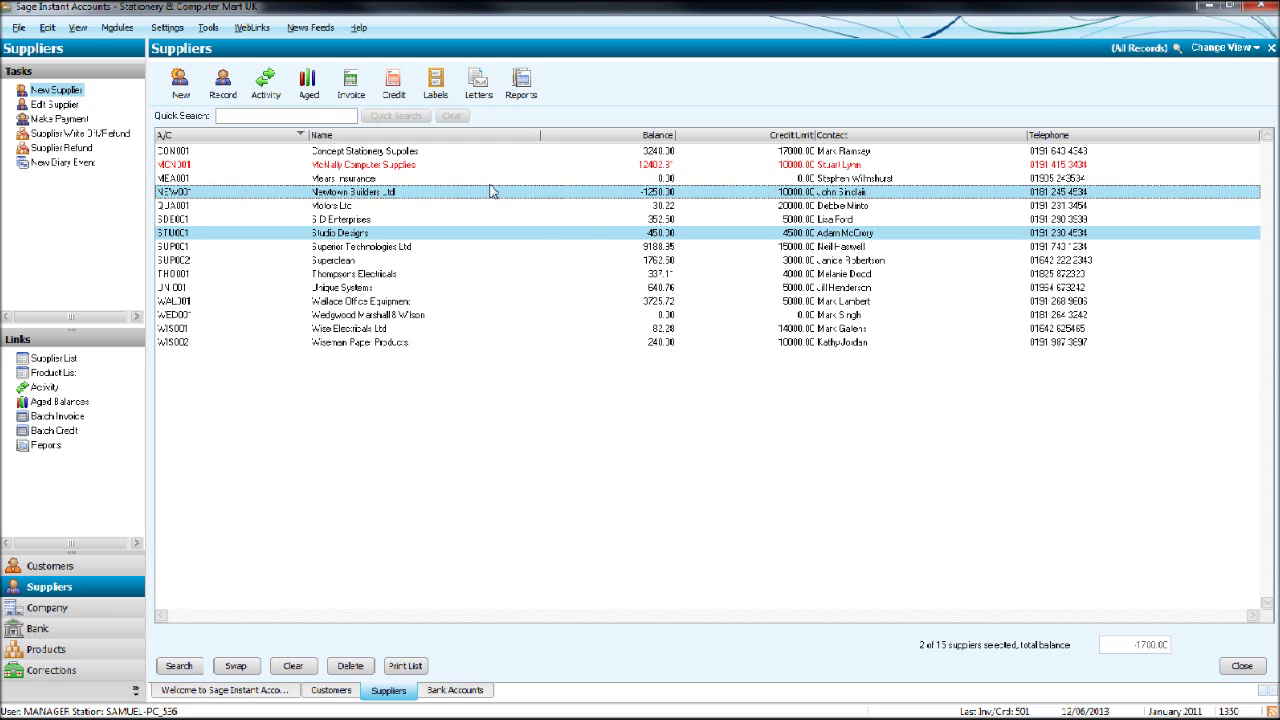
left_click(644, 196)
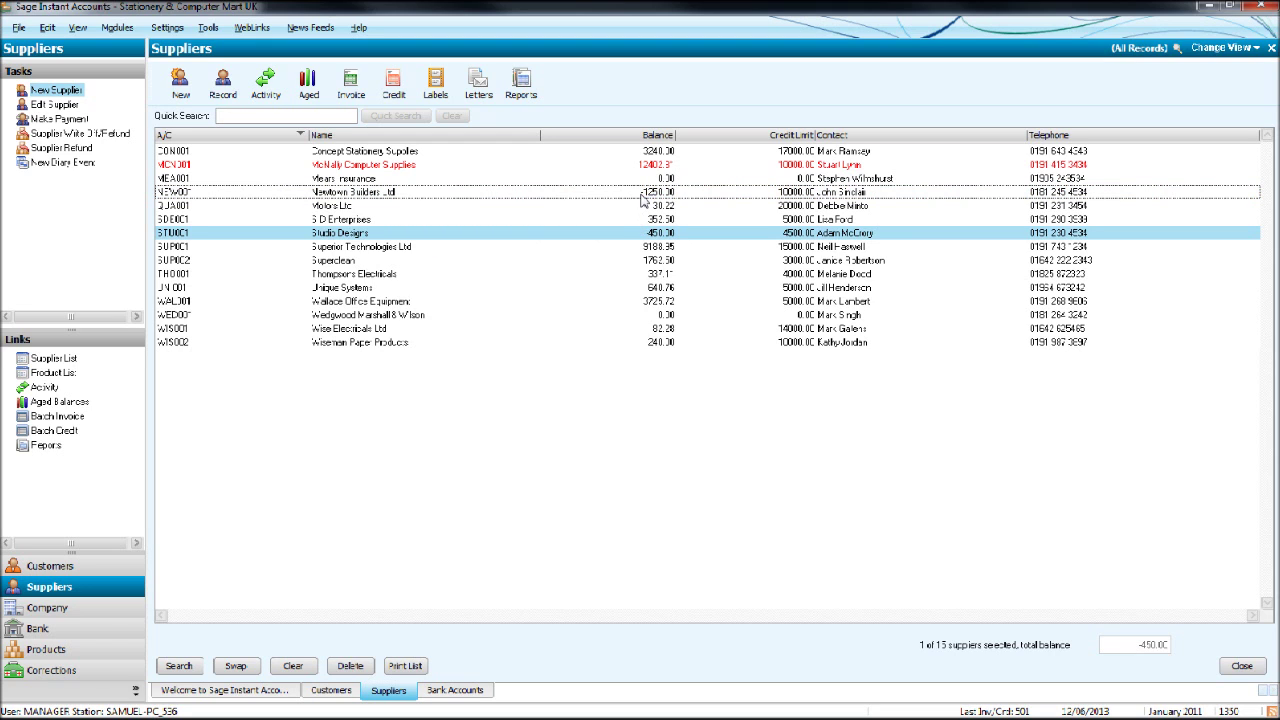
left_click(641, 236)
left_click(648, 196)
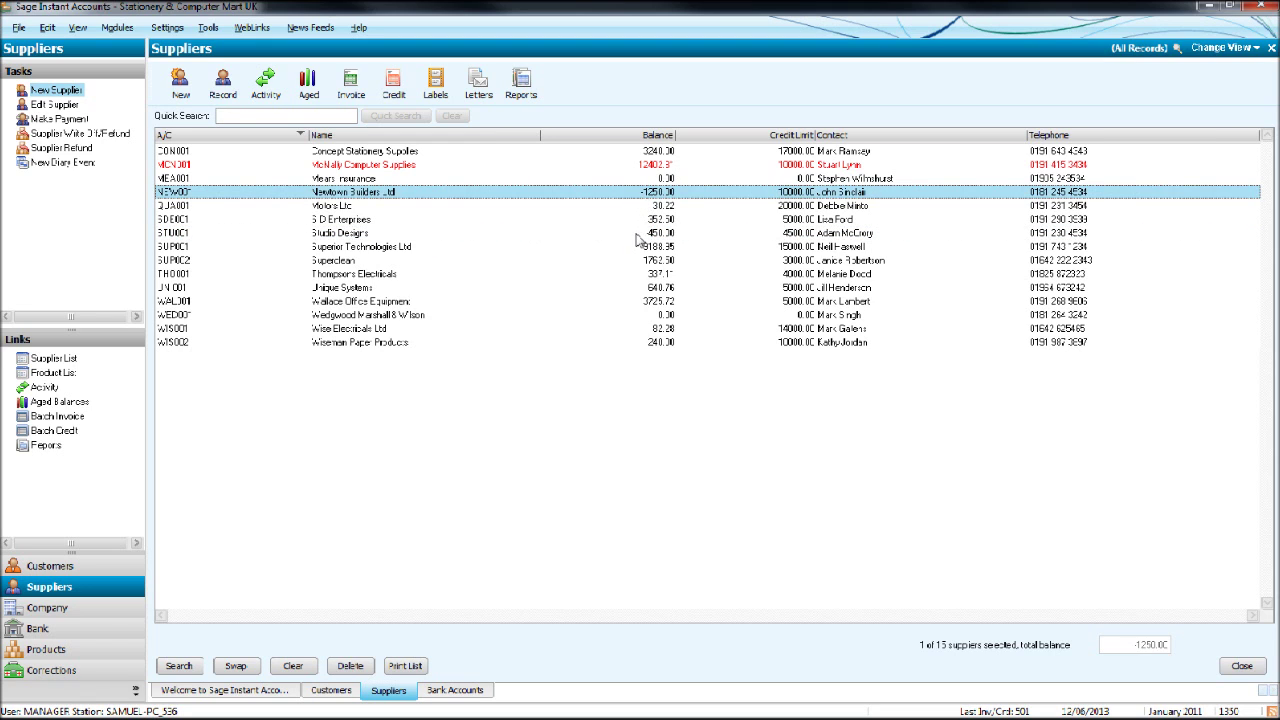
left_click(640, 234)
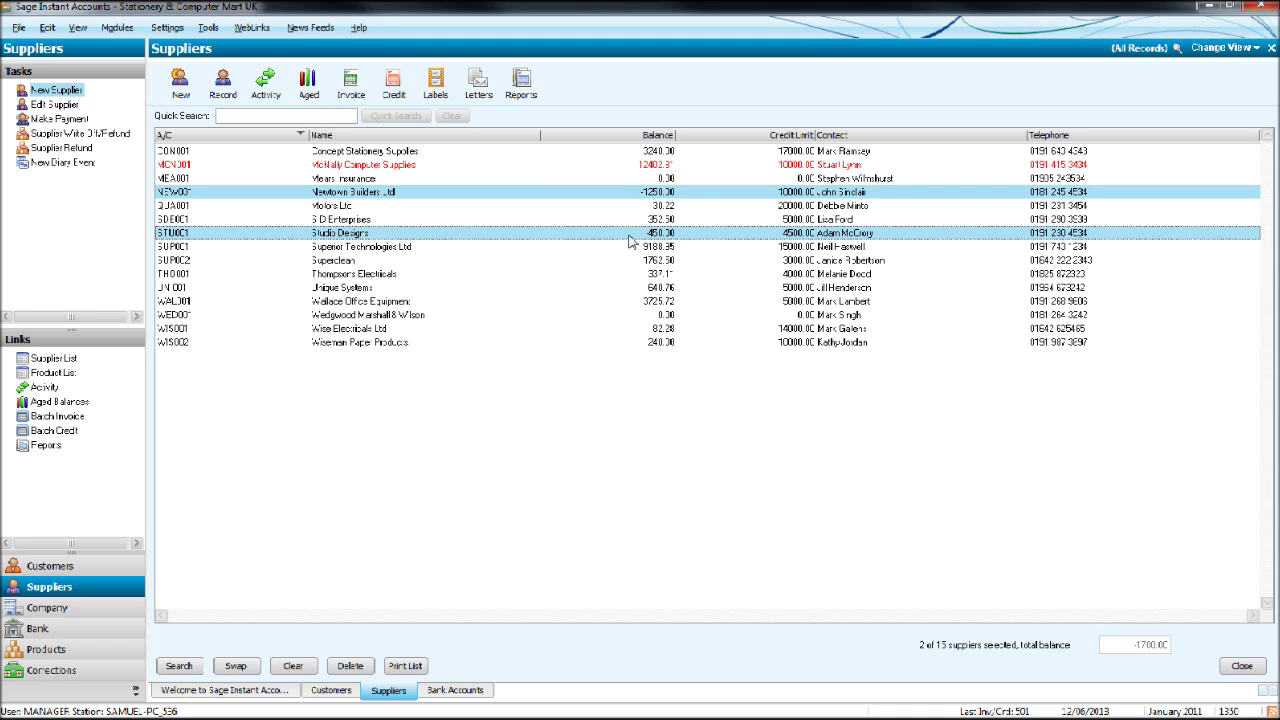
left_click(690, 240)
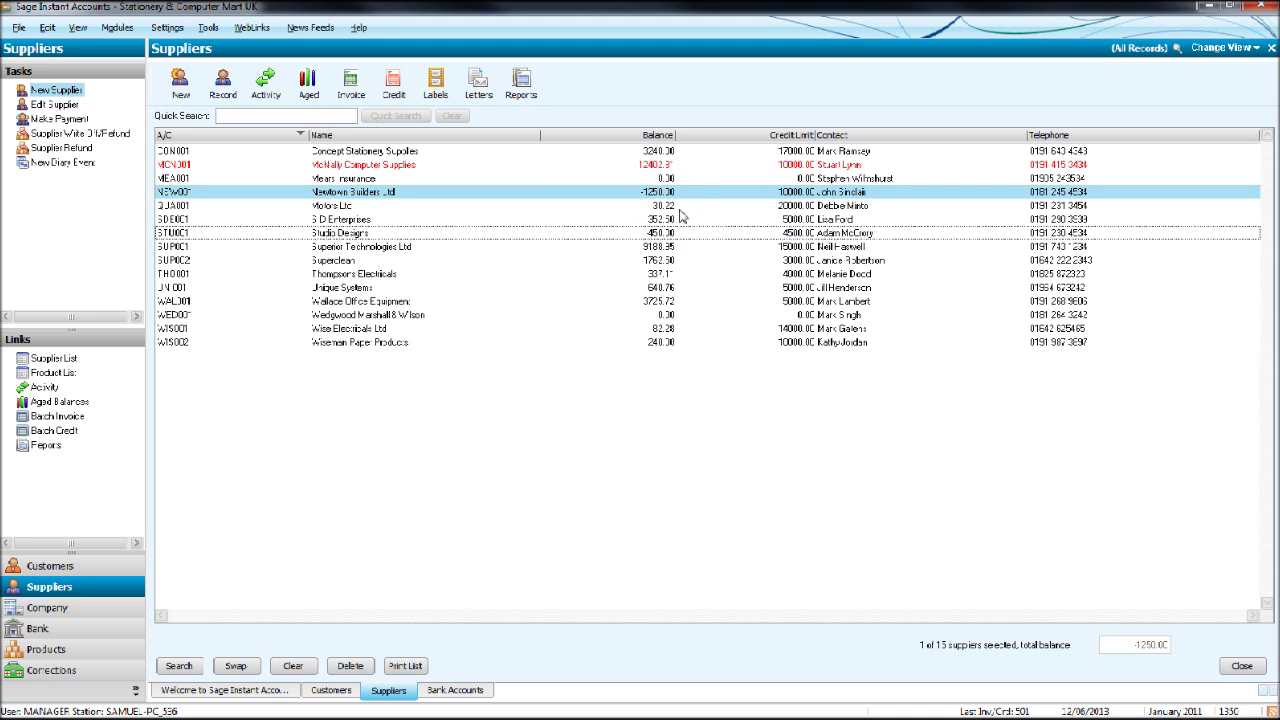
left_click(680, 196)
left_click(676, 238)
left_click(686, 196)
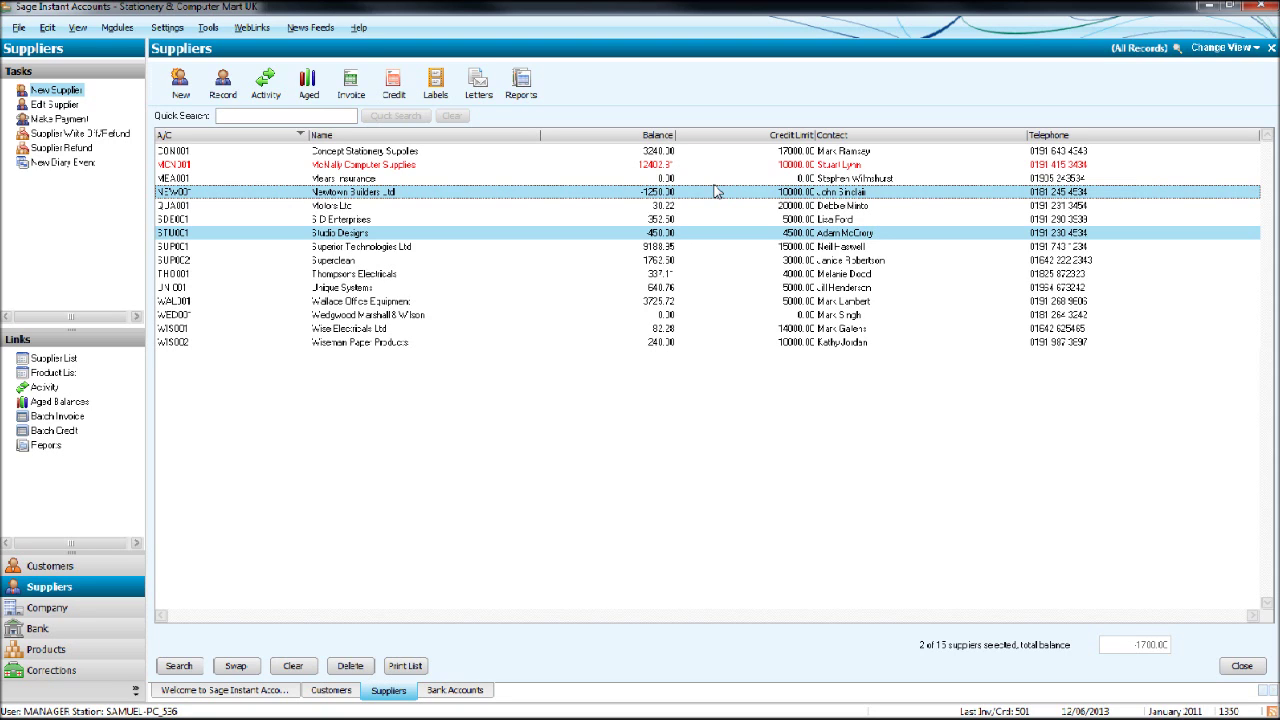
Step: Review the Newtown Builders Ltd supplier activity sorted by date, inspect its payment on account, and close the record
left_click(459, 195)
double_click(459, 195)
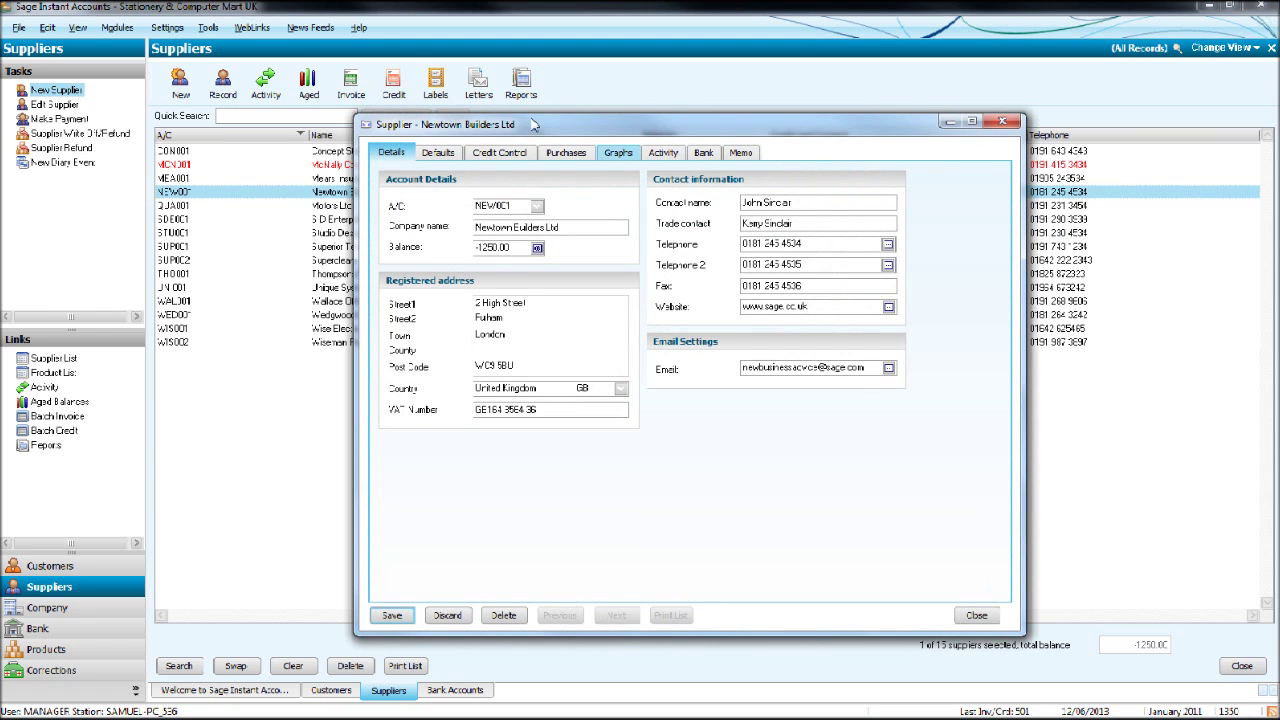
left_click(664, 153)
left_click(533, 279)
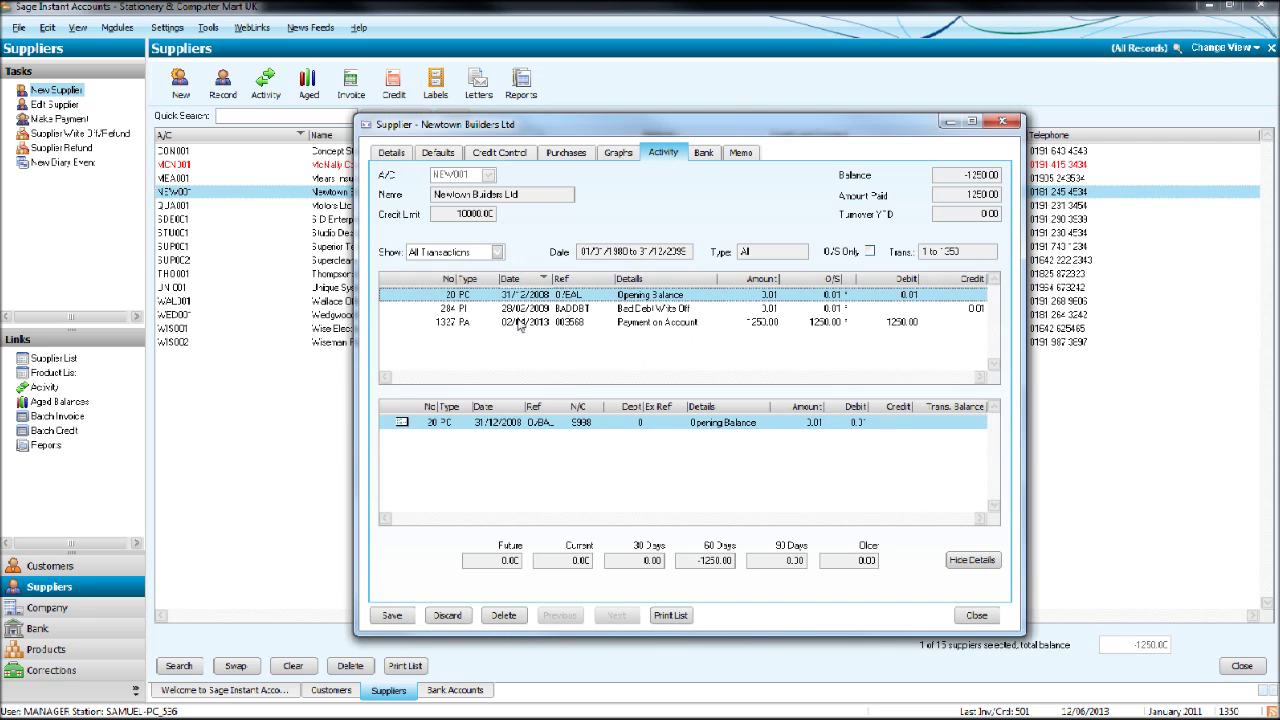
left_click(460, 323)
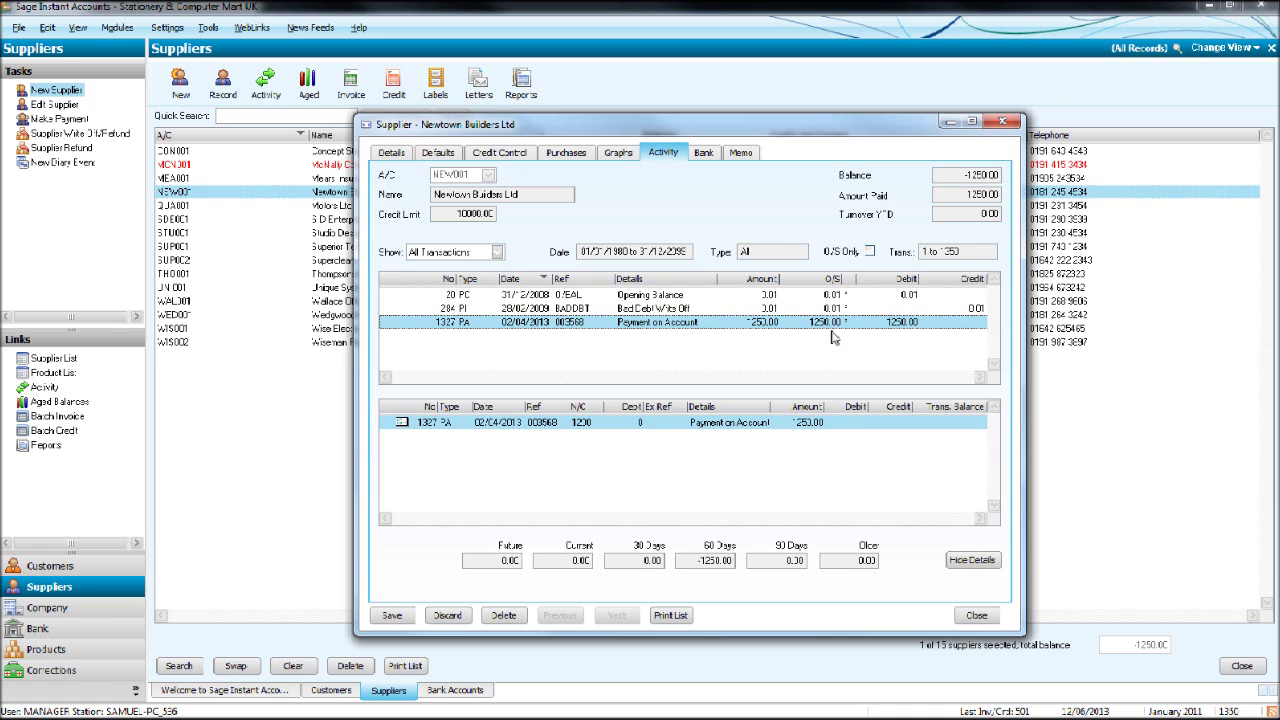
left_click(1004, 121)
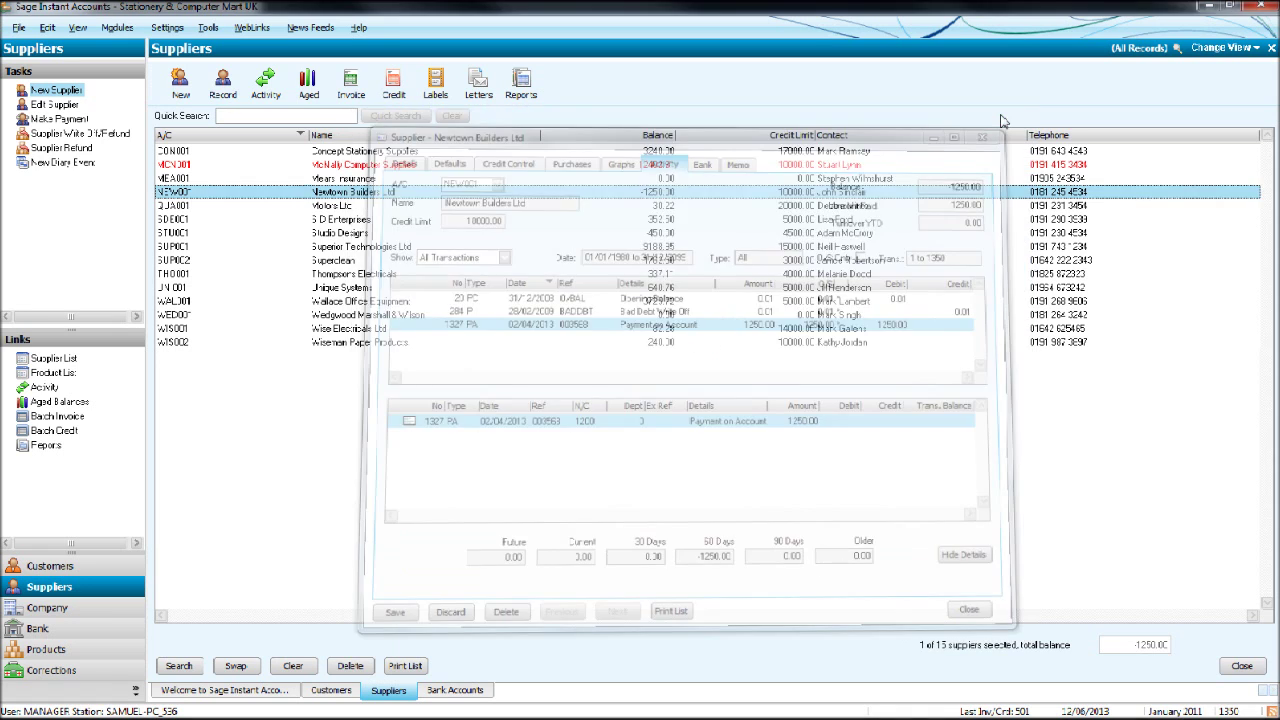
Step: Check the outstanding items for payee NEW001 in a supplier payment from account 1200, and close it without saving
left_click(115, 631)
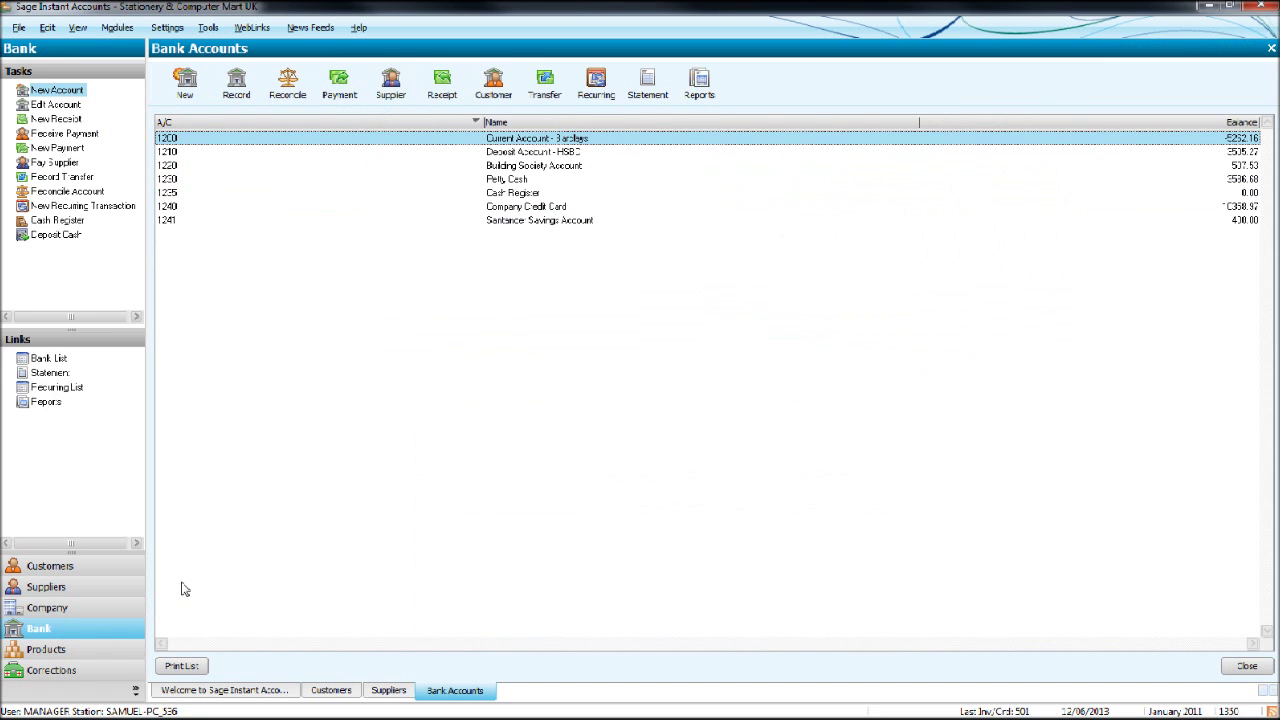
left_click(106, 592)
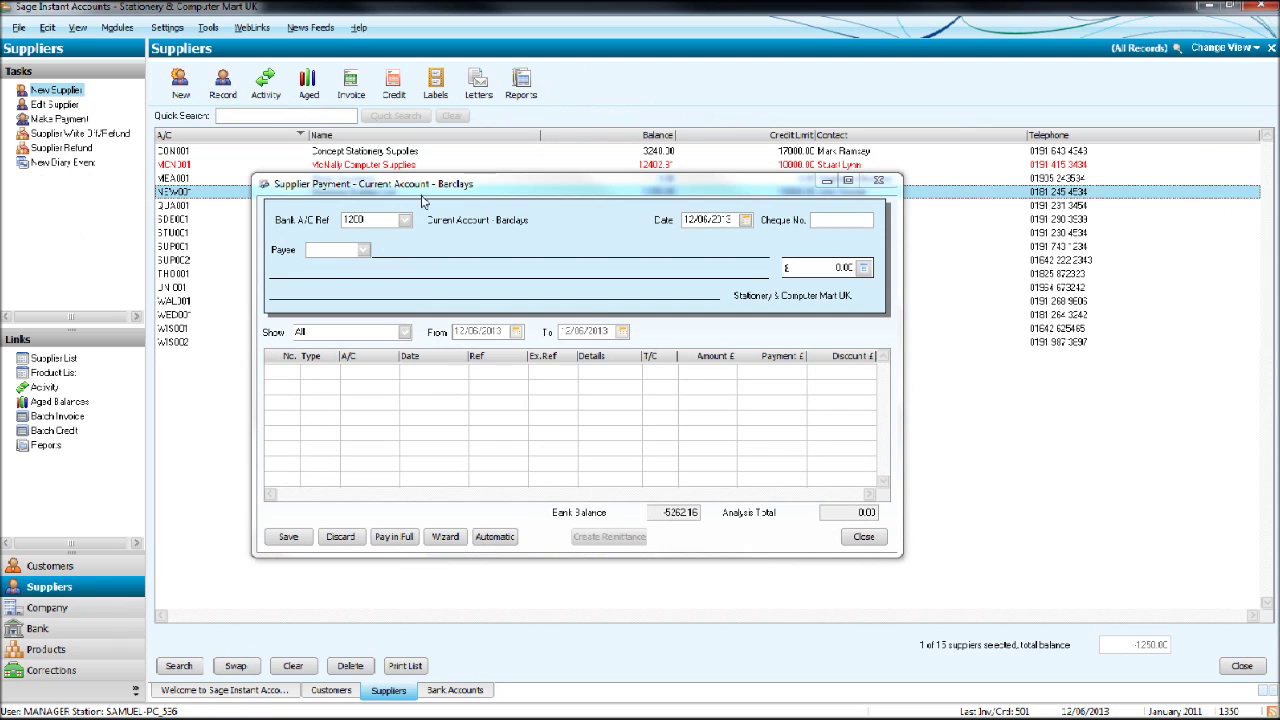
left_click(354, 252)
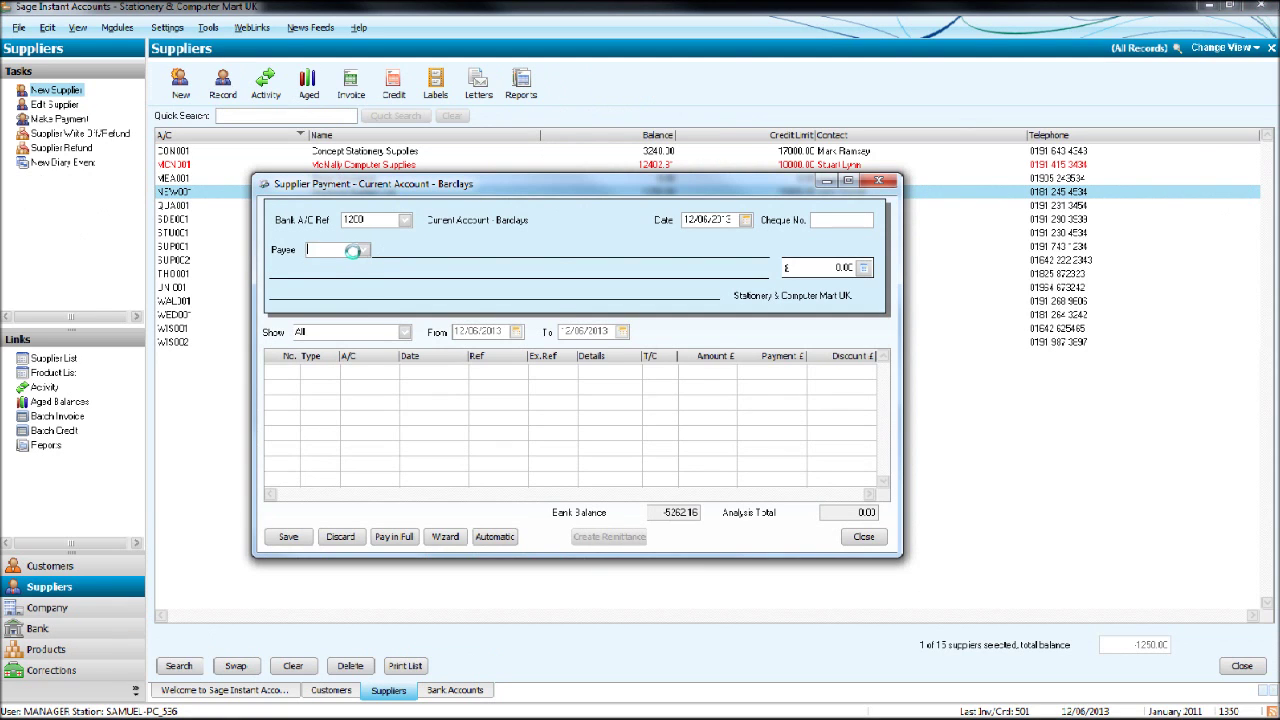
type("NEW001")
key("Tab")
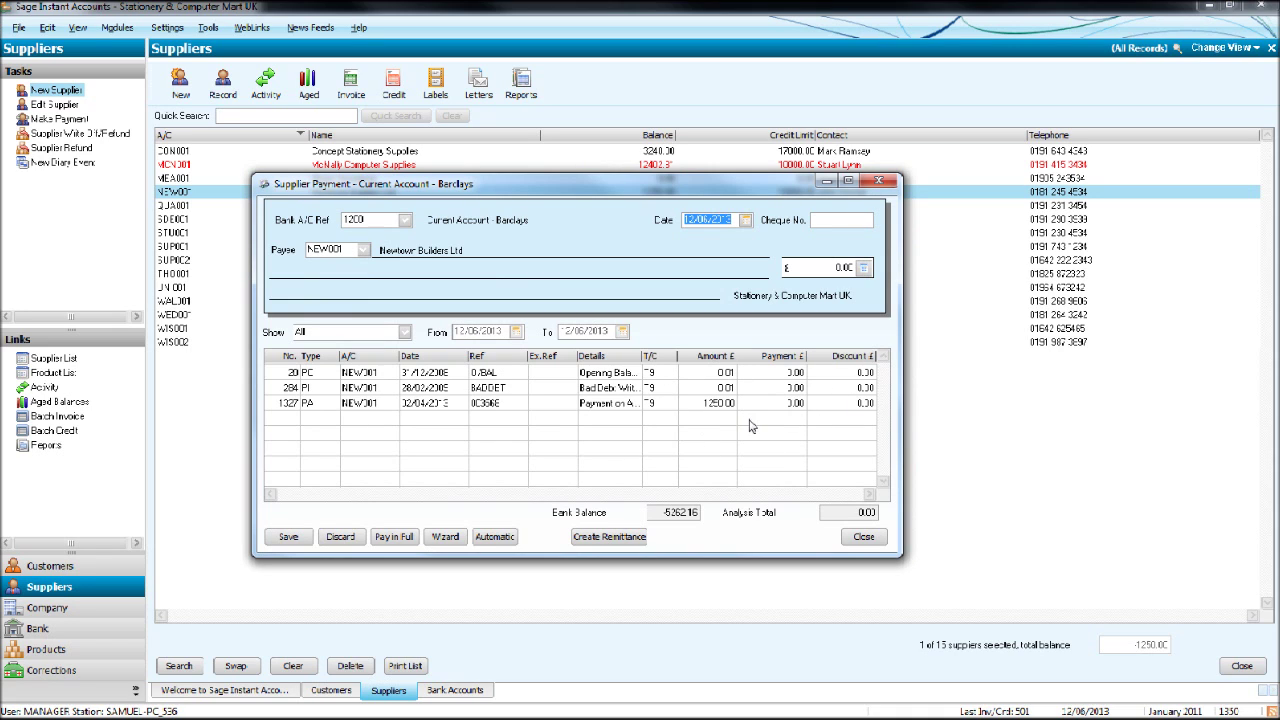
left_click(879, 181)
left_click(590, 407)
Step: Review the Studio Designs supplier activity sorted by date and limited to outstanding transactions, and close the record
double_click(558, 232)
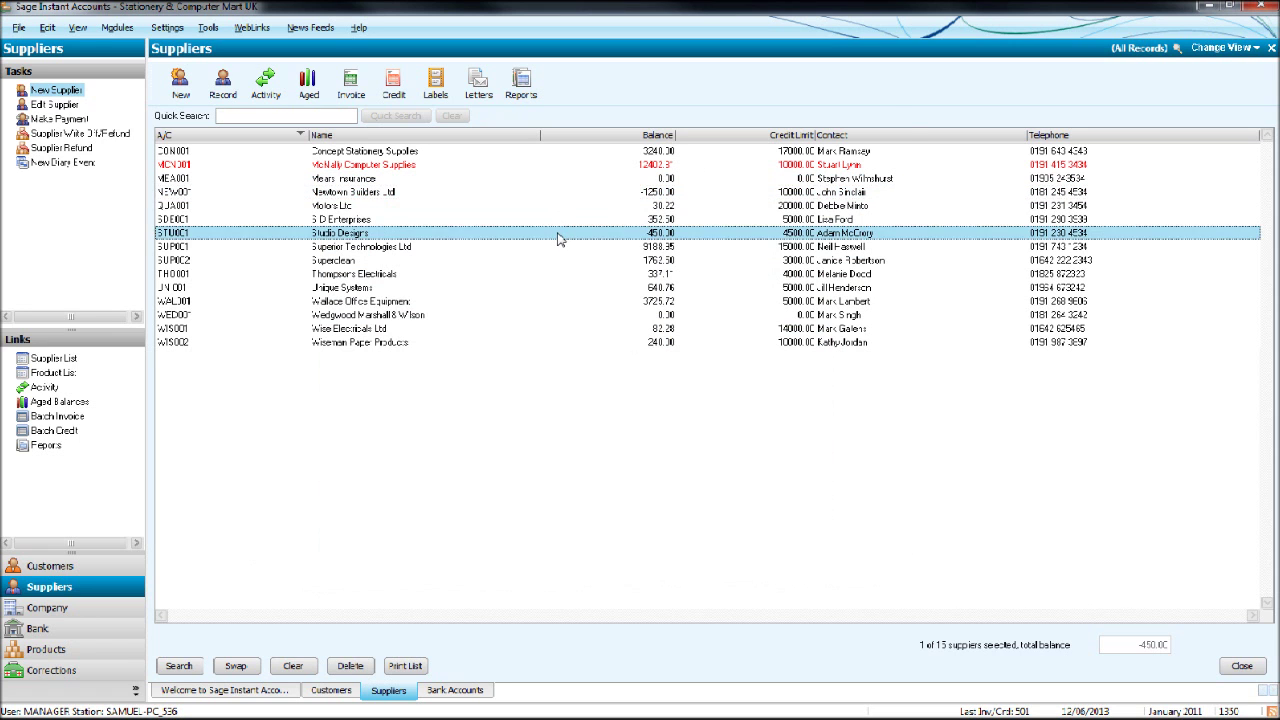
left_click(662, 155)
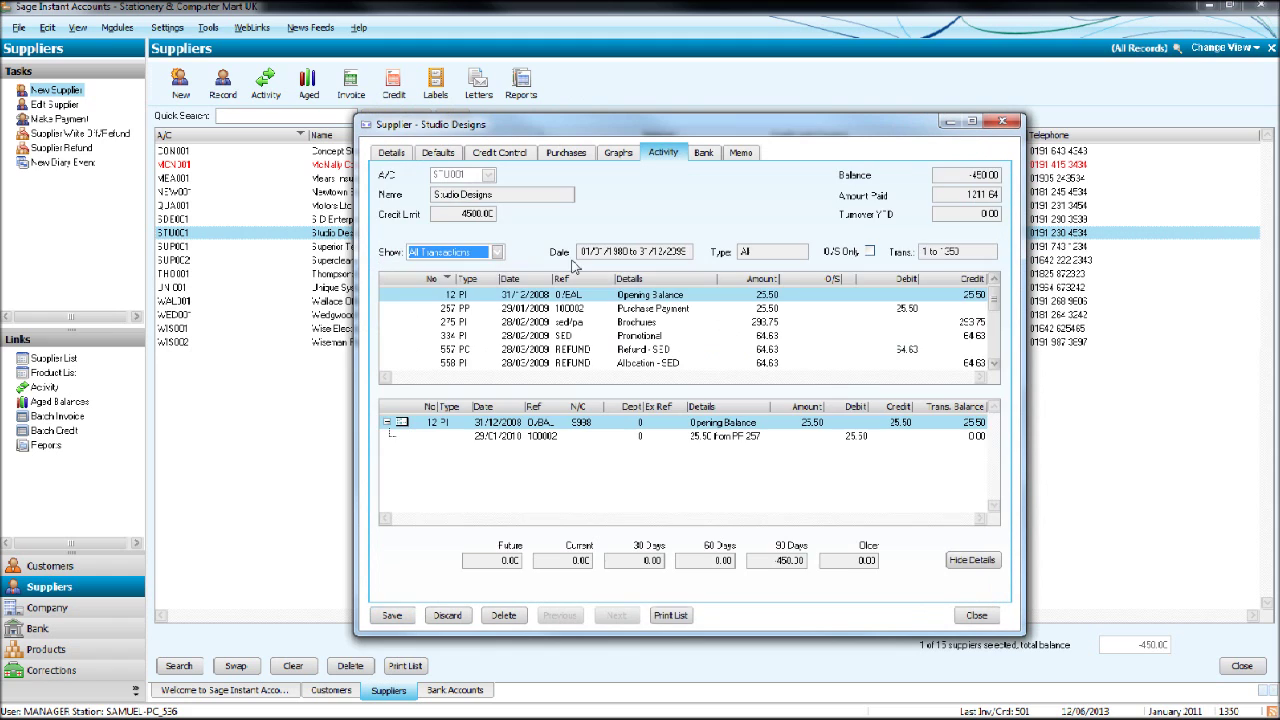
left_click(538, 280)
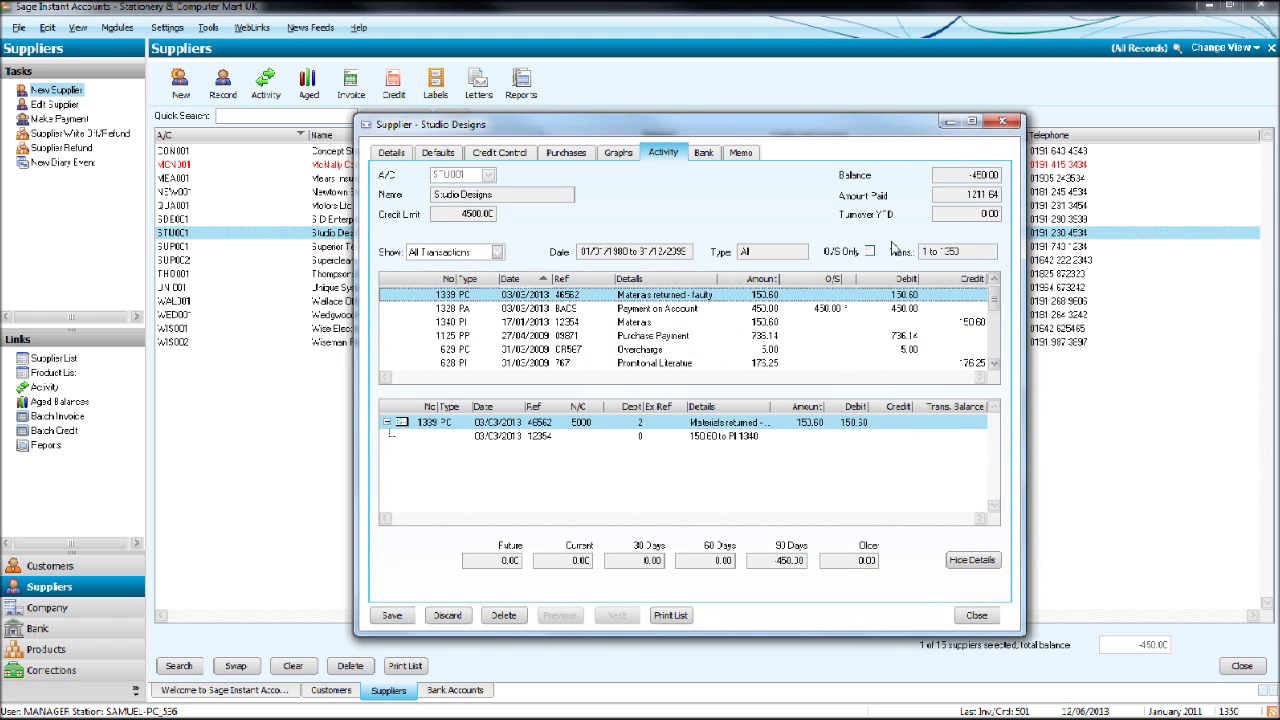
left_click(869, 251)
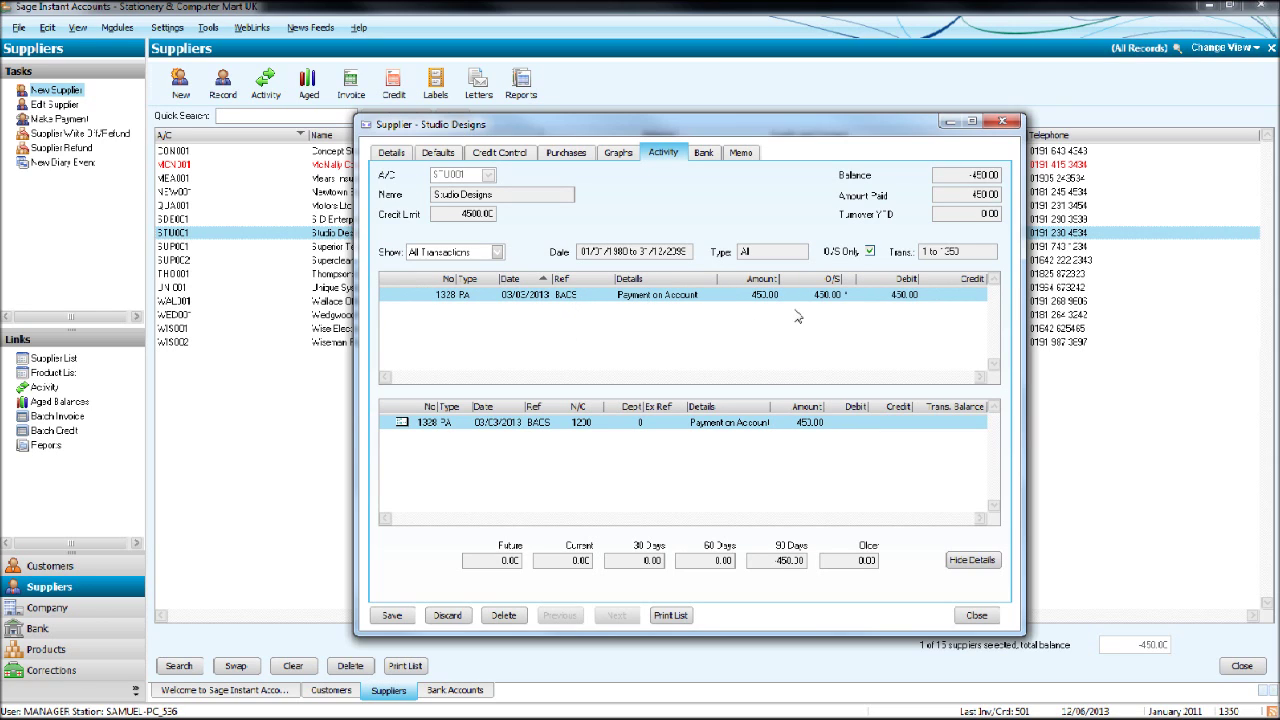
left_click(1002, 121)
left_click(649, 238)
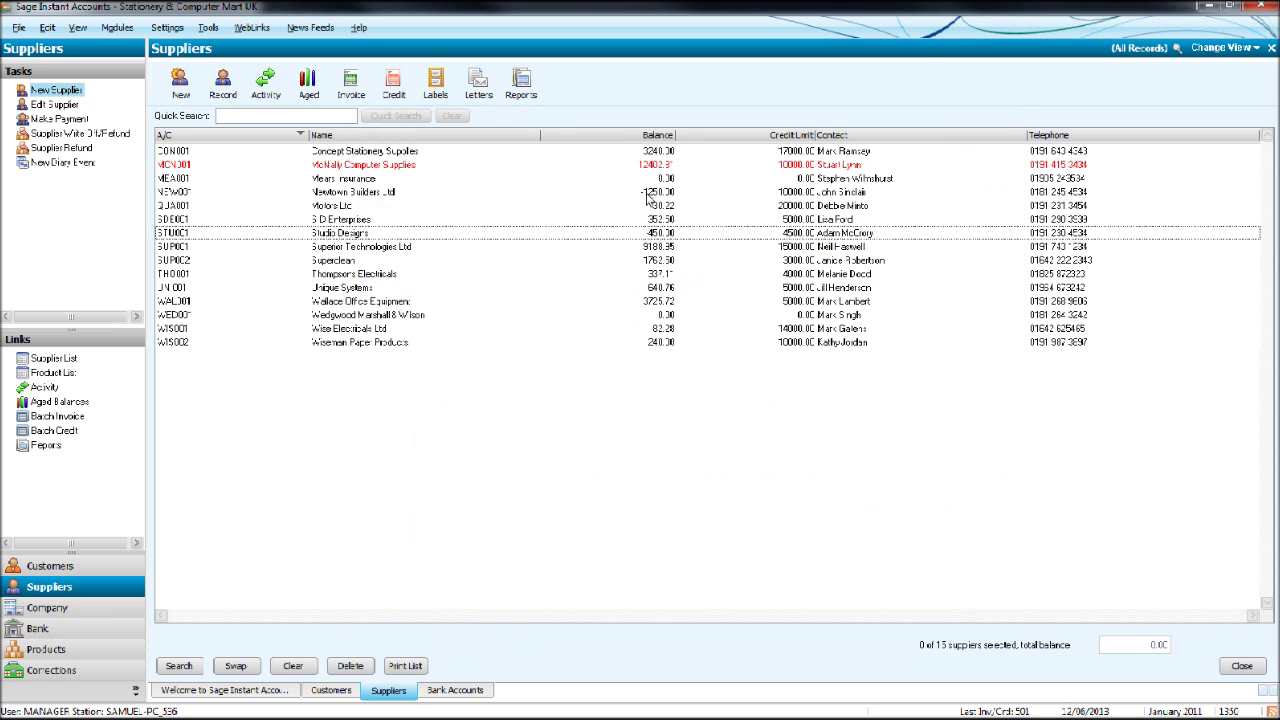
left_click(648, 197)
left_click(644, 238)
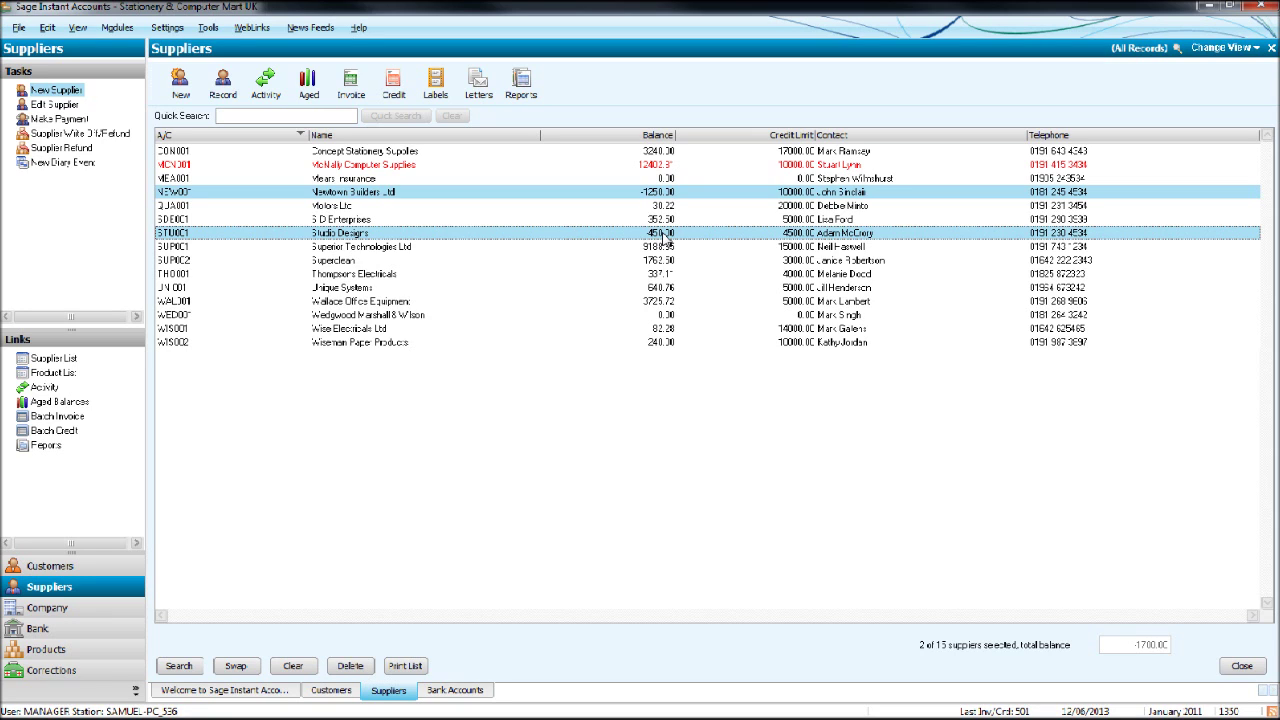
left_click(672, 196)
left_click(676, 232)
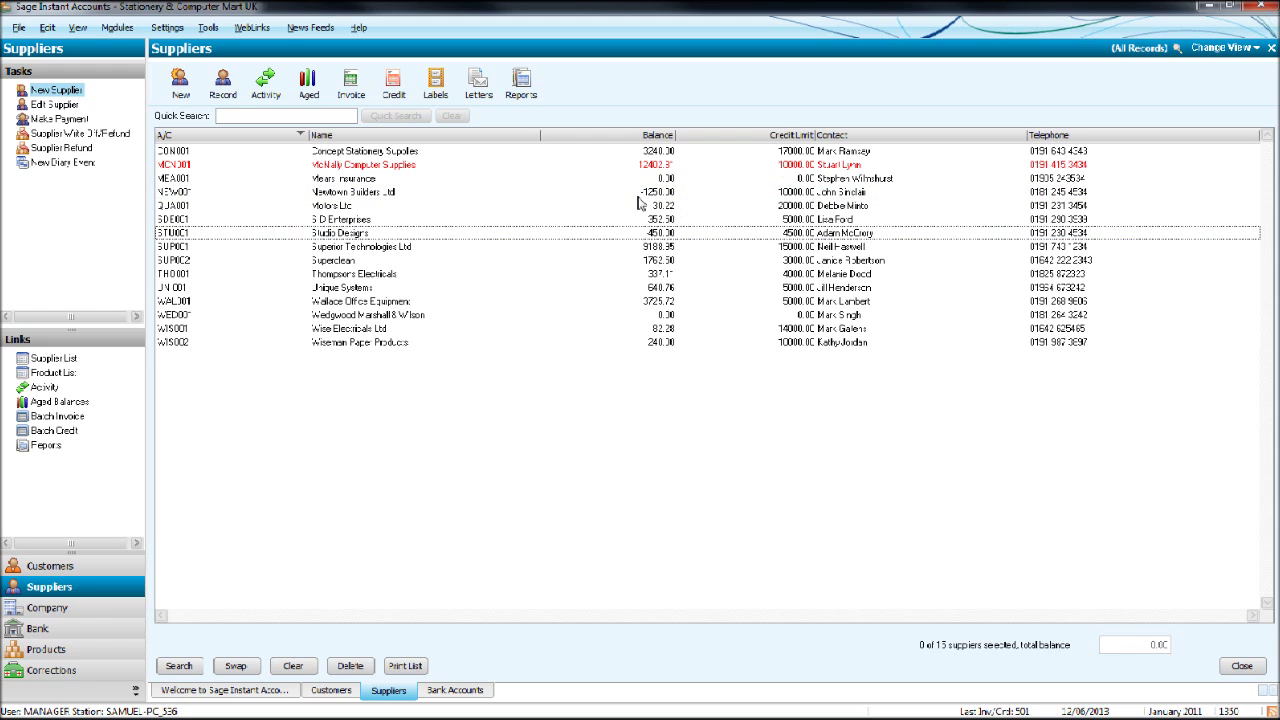
left_click(644, 197)
left_click(645, 236)
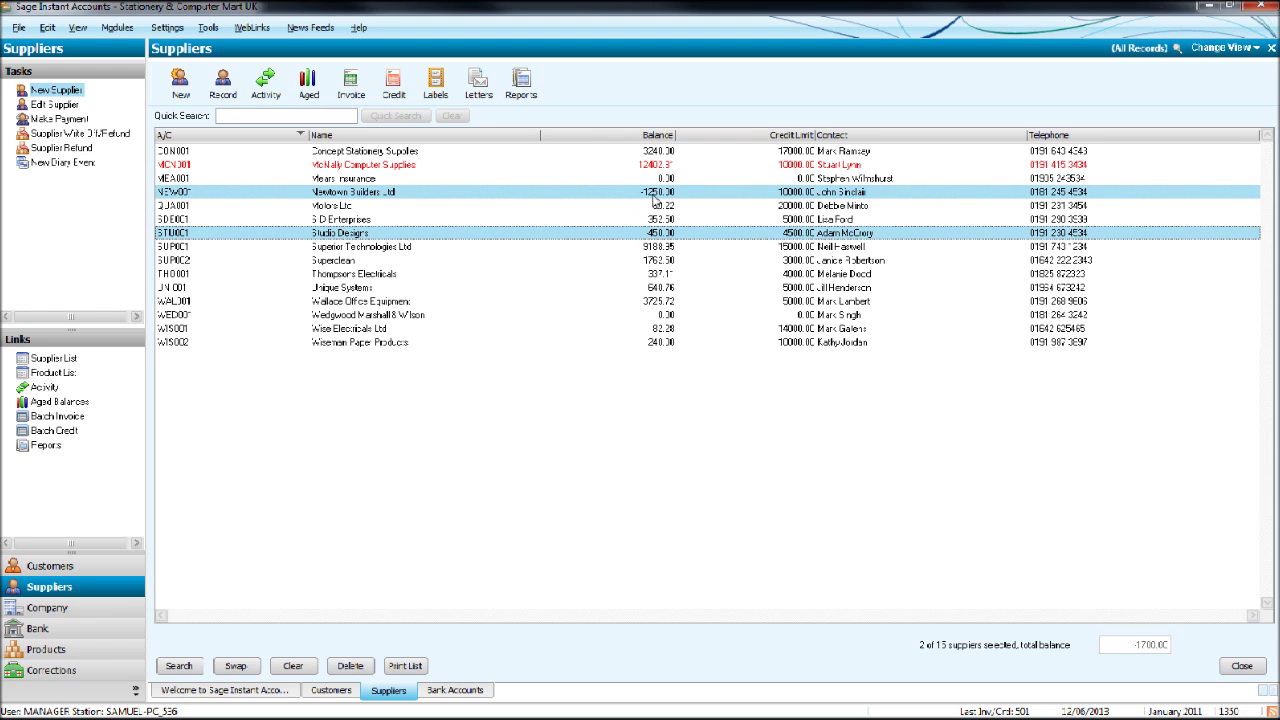
left_click(670, 238)
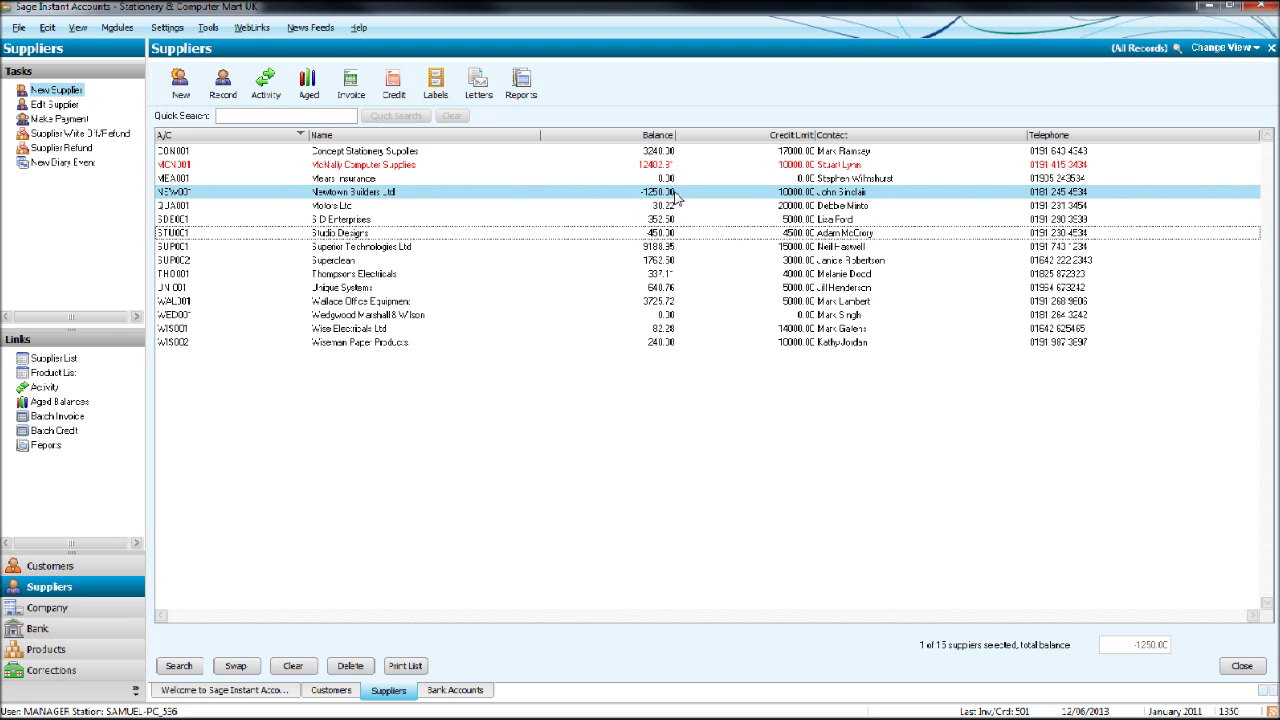
left_click(680, 198)
Step: Start a batch supplier invoice for Newtown Builders Ltd dated 12/03/2013, accepting a date outside the financial year
left_click(553, 198)
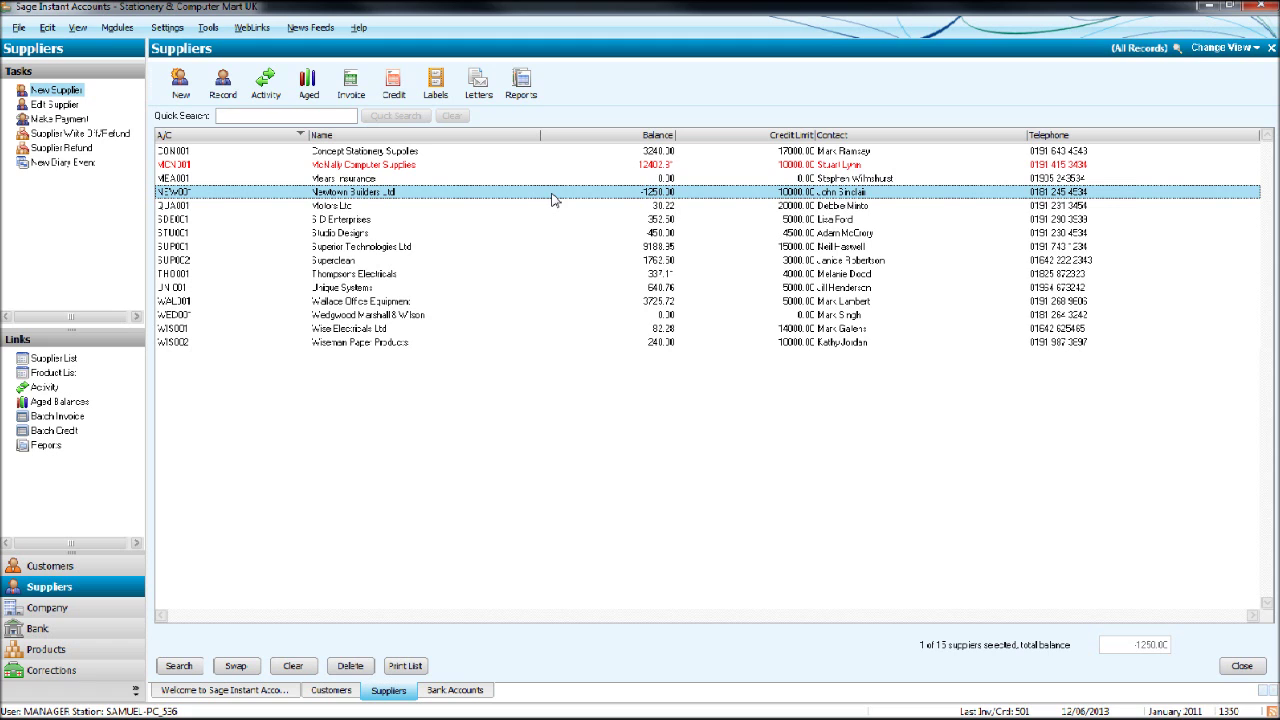
left_click(350, 84)
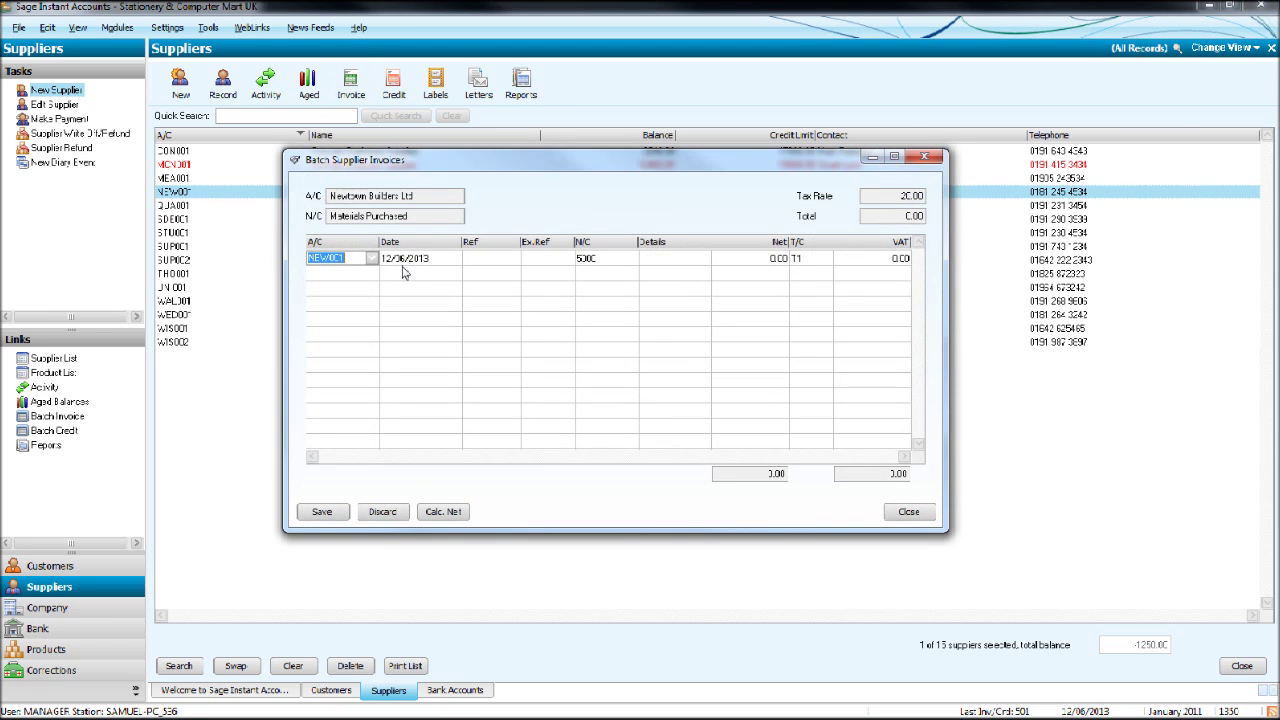
left_click_drag(564, 163, 620, 265)
key("Tab")
type("12/03/")
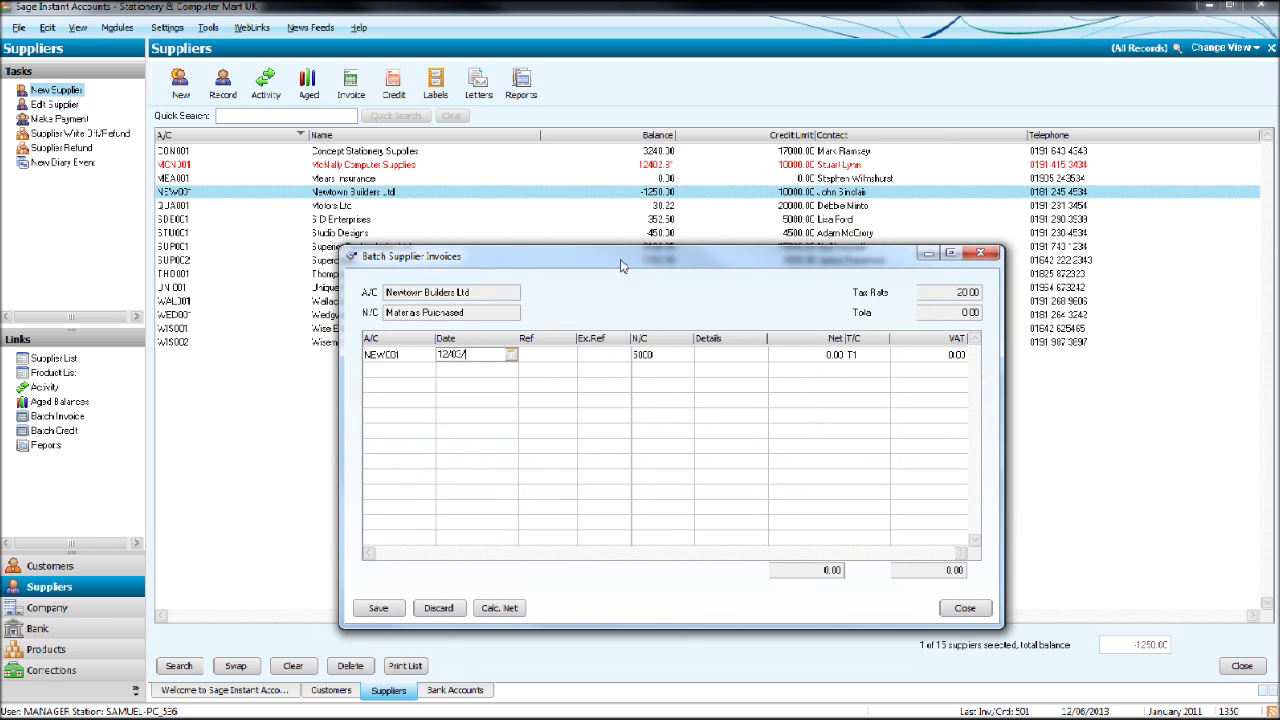
type("2013")
key("Tab")
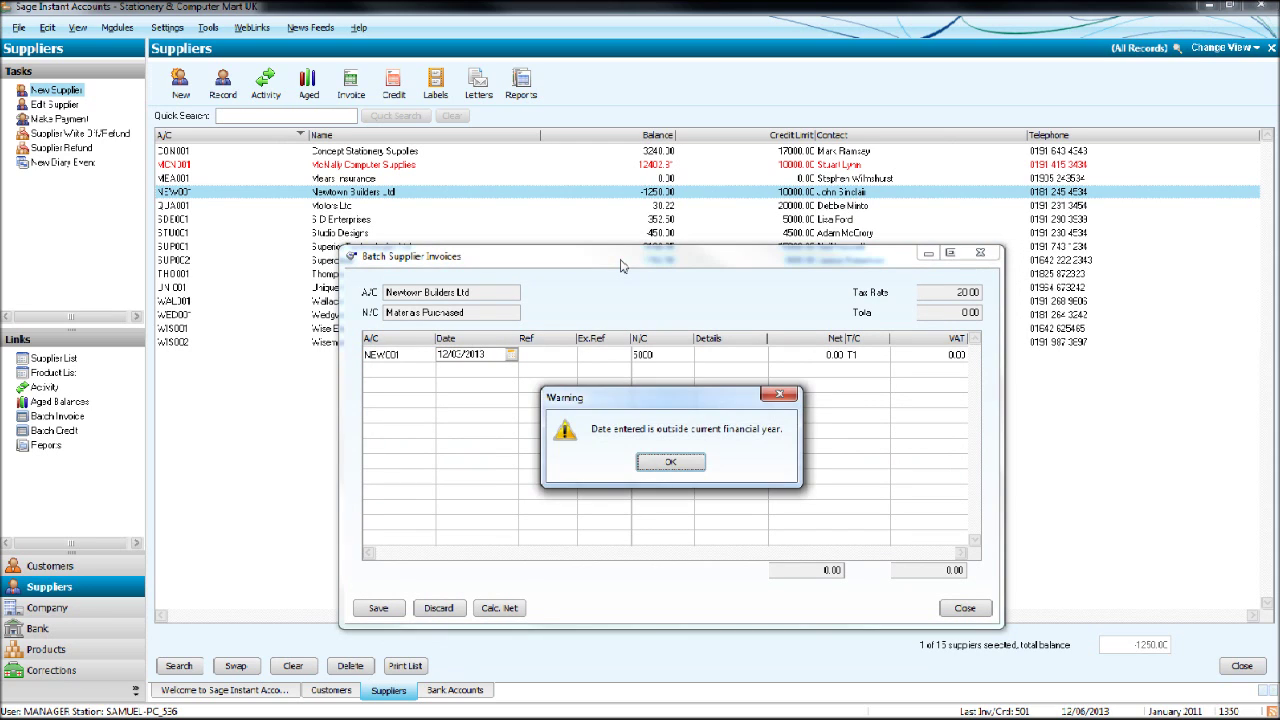
key("Return")
key("Tab")
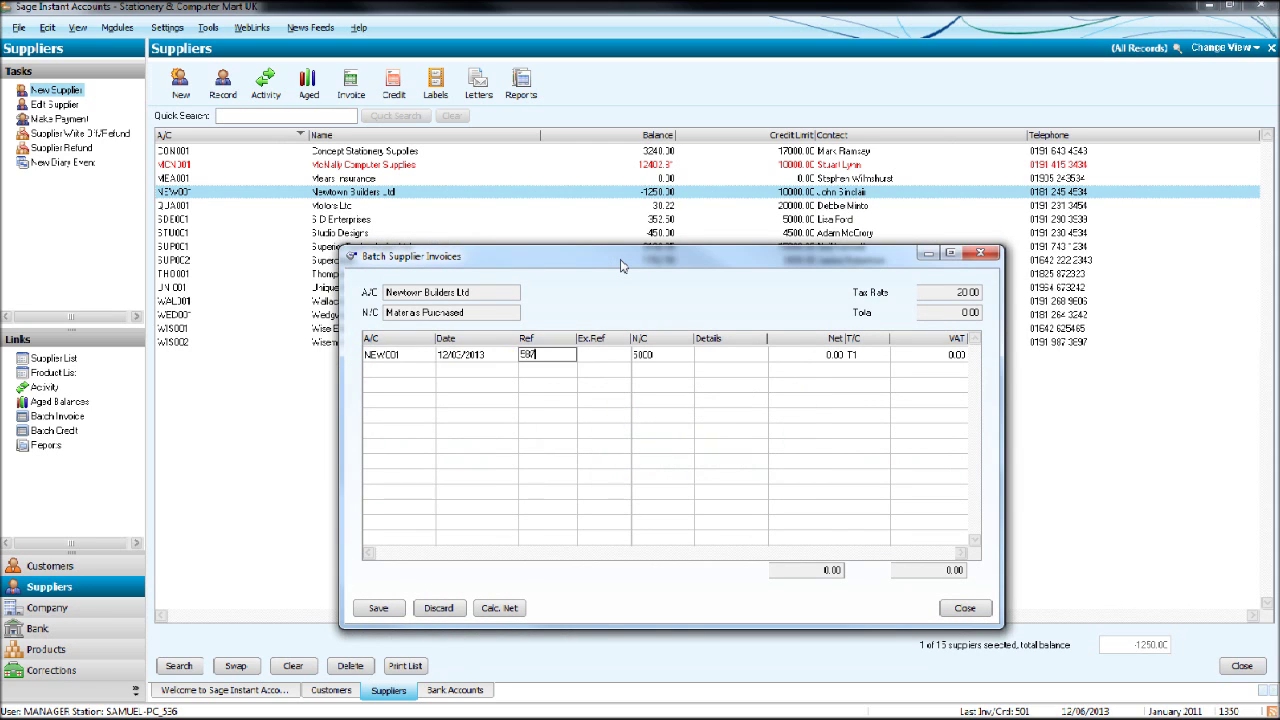
Step: Enter reference 5876 and a gross amount of 1250 on the invoice line, and calculate its net and VAT split
type("5876")
key("Tab")
key("Tab")
key("Tab")
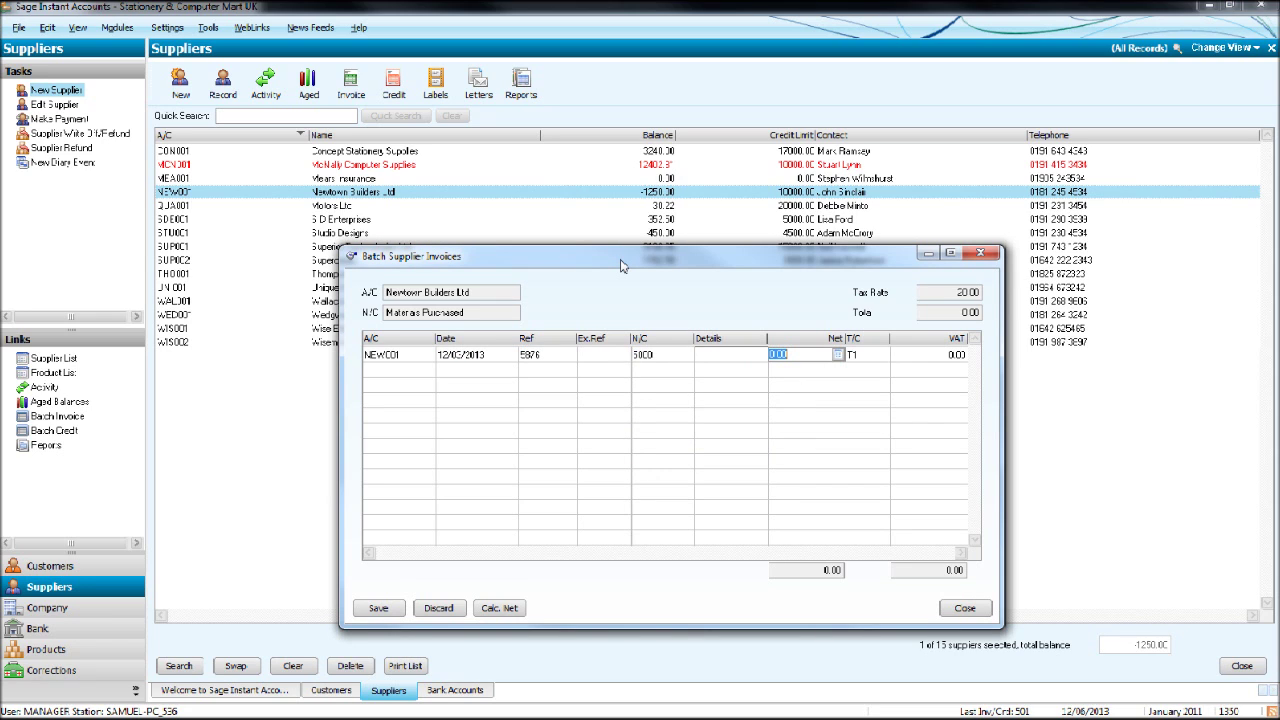
type("1250")
left_click(519, 609)
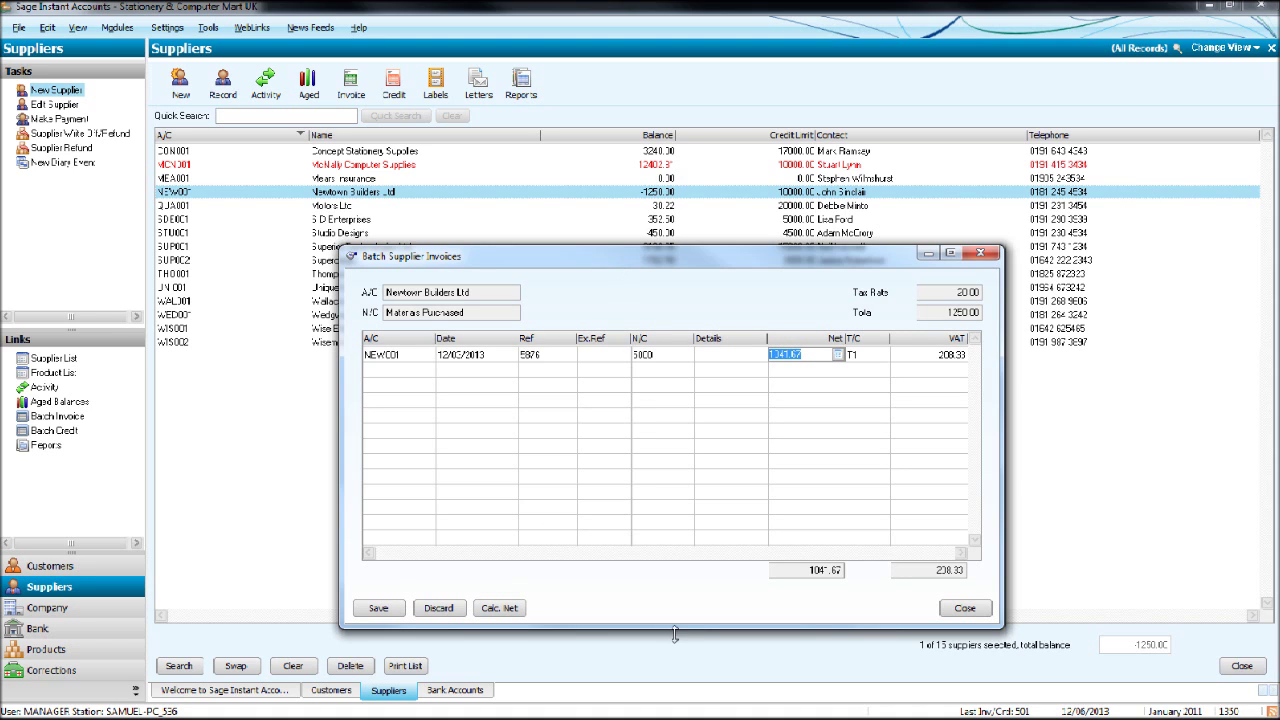
Step: Post the Newtown Builders Ltd invoice with its date beyond the financial year, and check the supplier balances behind the invoice window
left_click(398, 610)
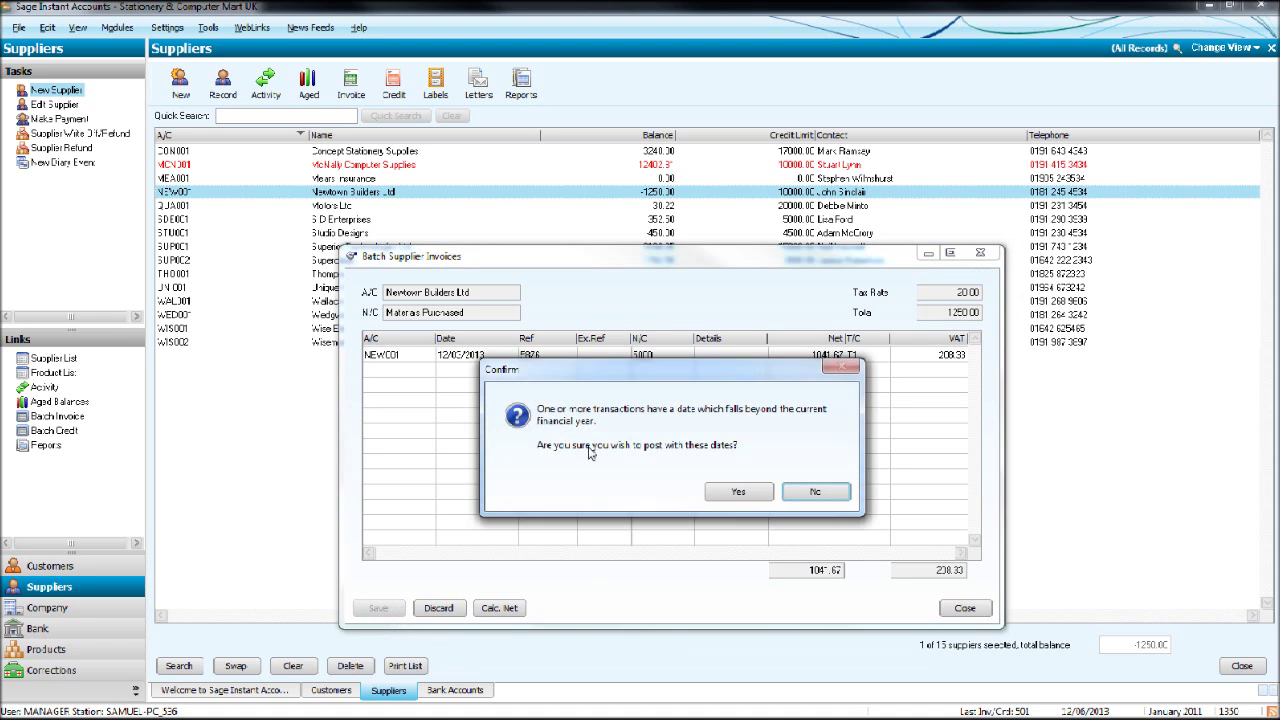
left_click(730, 488)
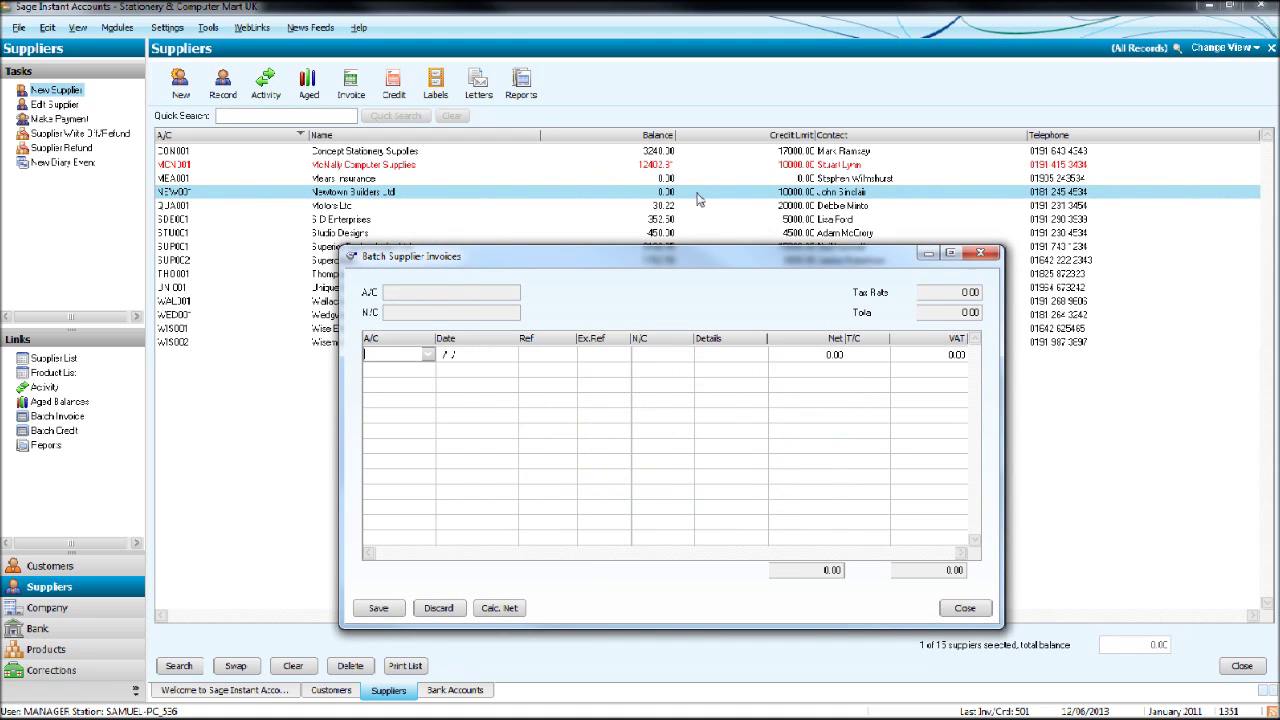
left_click_drag(750, 256, 766, 336)
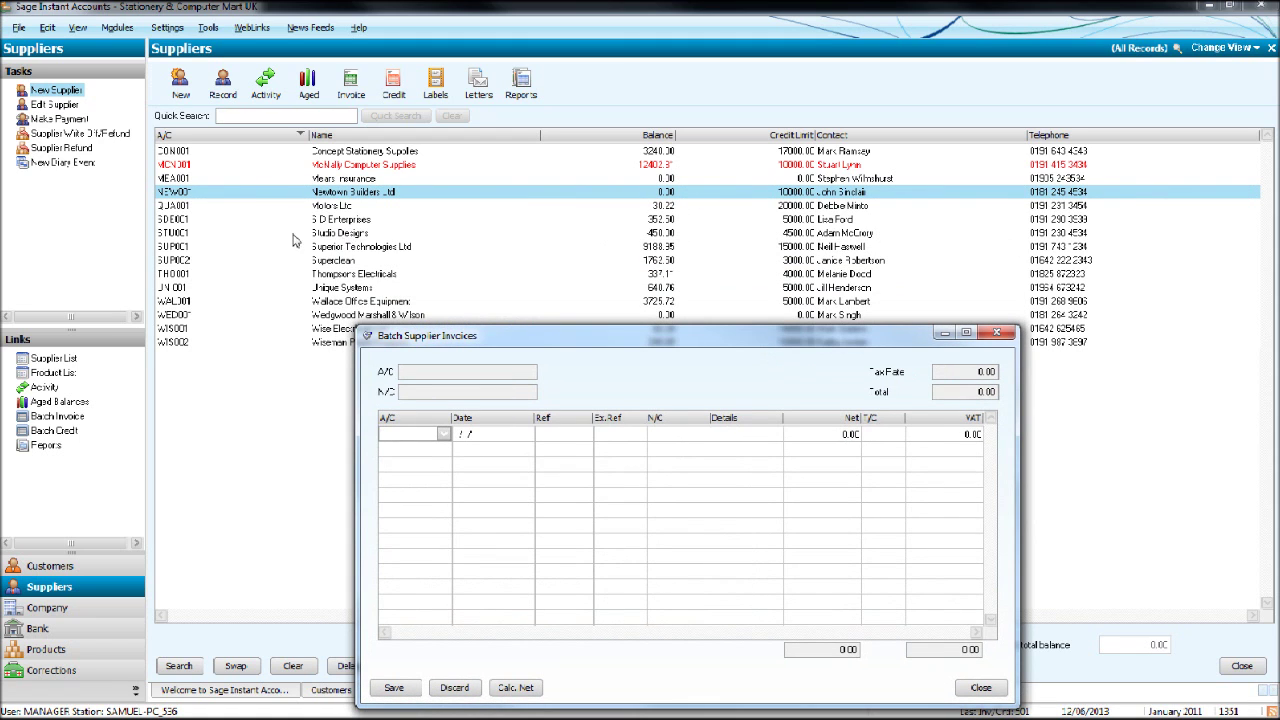
left_click_drag(737, 344, 725, 234)
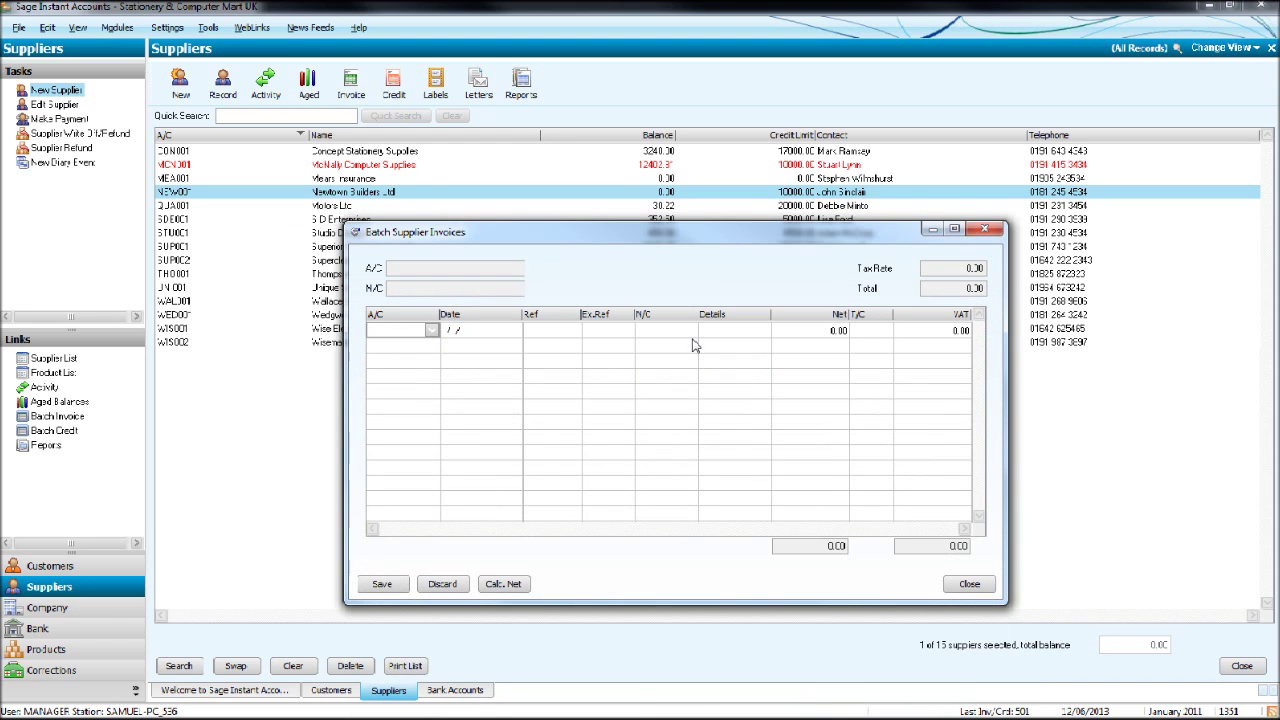
Step: Start a batch invoice line for supplier STU001 dated 12/03/2013, accepting the date outside the financial year
type("STU001")
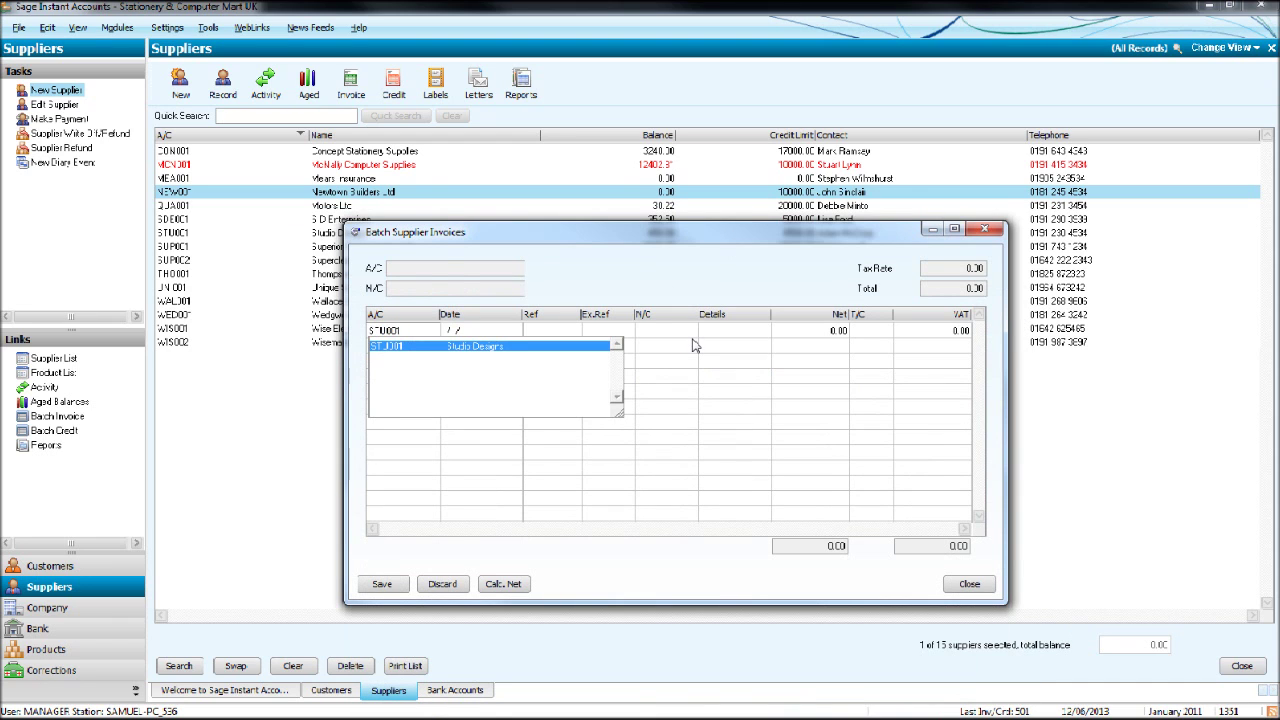
key("Tab")
type("12/")
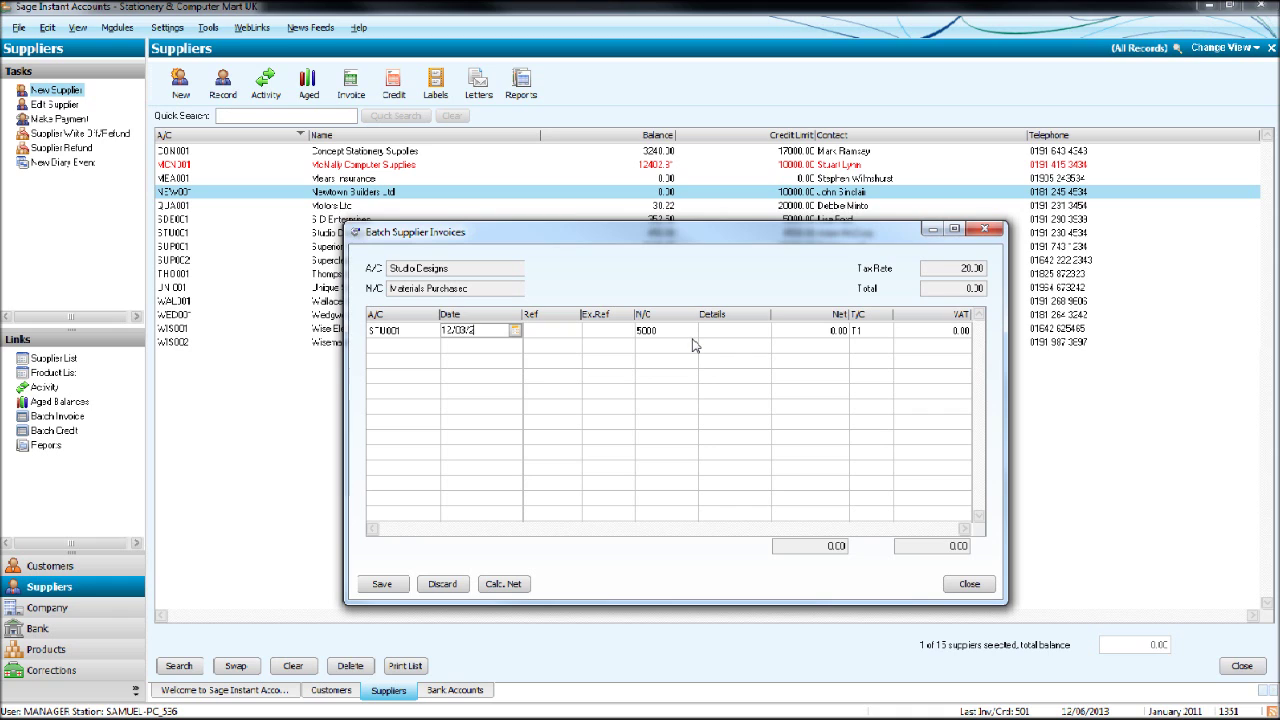
type("03/2013")
key("Tab")
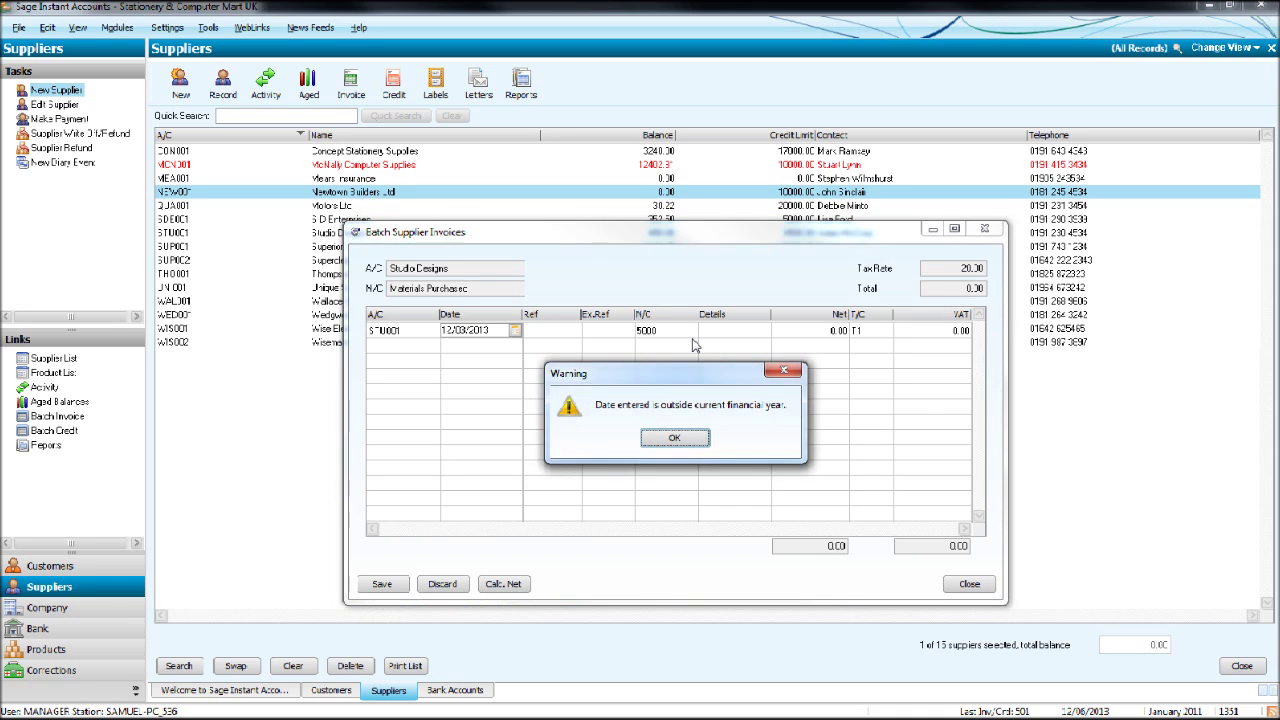
key("Return")
Step: Enter reference 65YTQQQ and a gross amount of 450 on the Studio Designs line, and calculate its net and VAT split
key("Tab")
type("65")
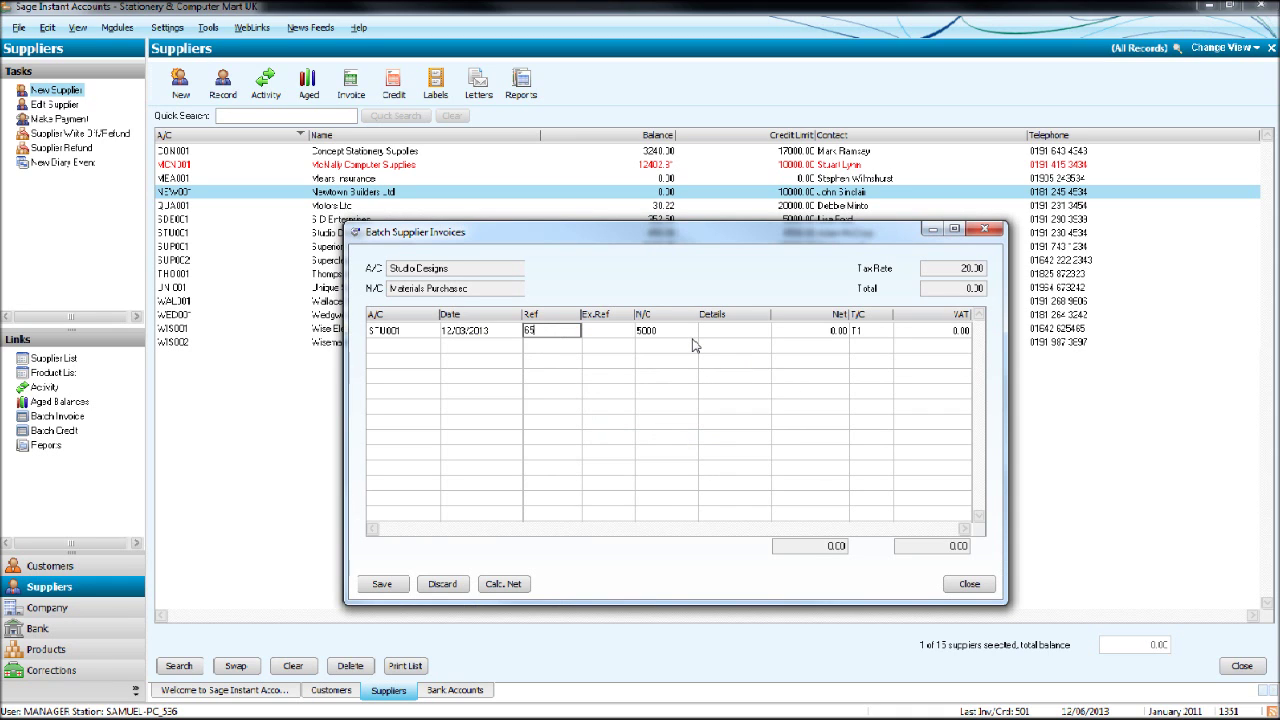
key("Tab")
key("Tab")
key("Tab")
key("Tab")
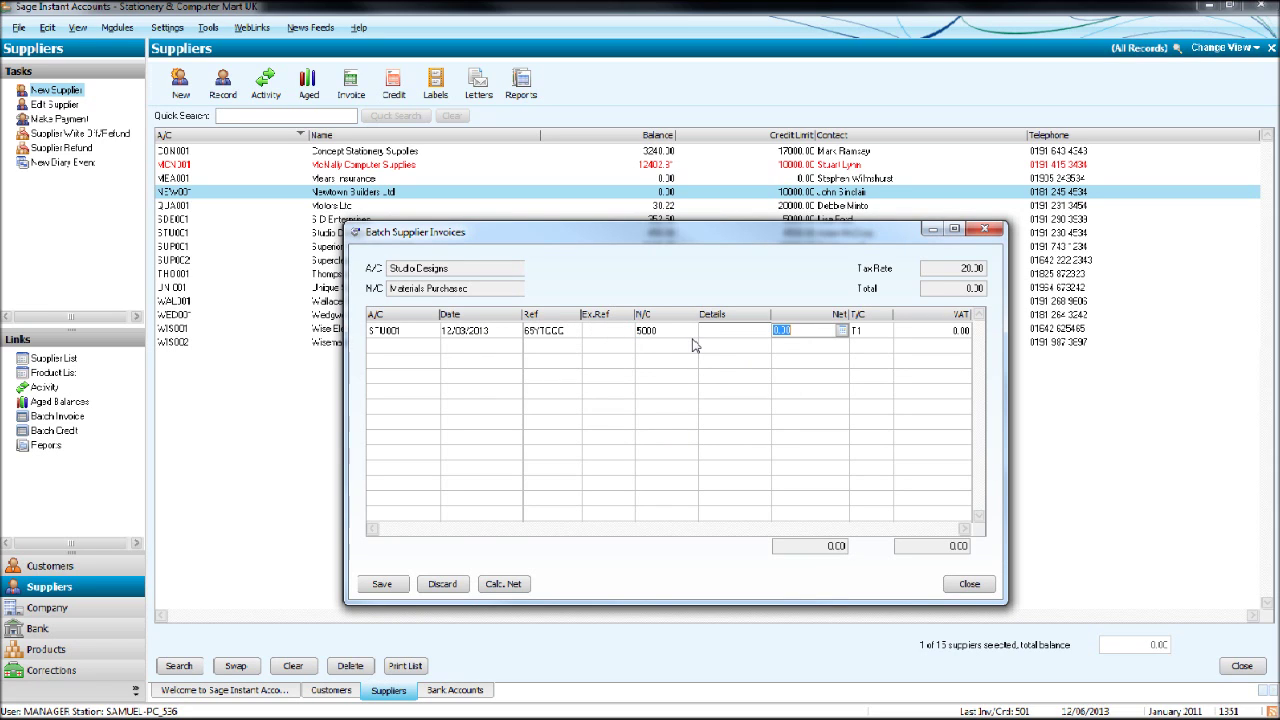
type("450")
left_click(503, 583)
Step: Post the Studio Designs invoice with its out-of-year date, close the batch, and check the balances of both invoiced suppliers
left_click(382, 583)
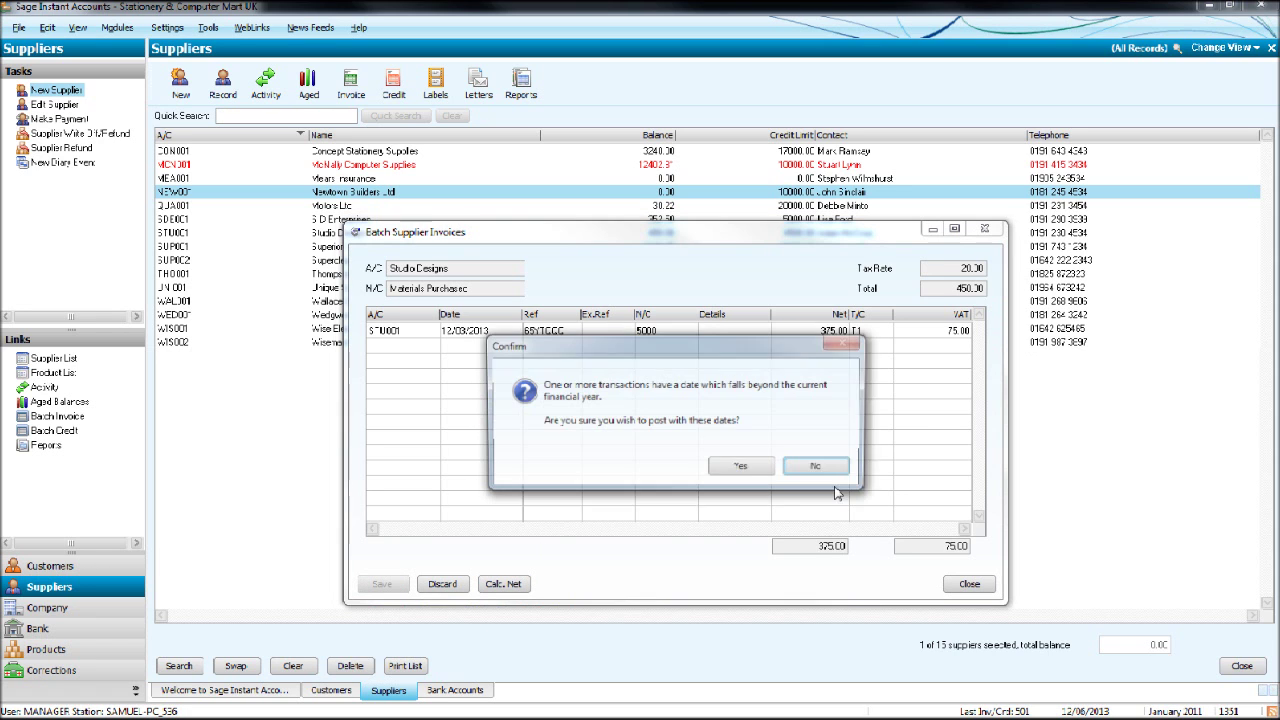
left_click(744, 468)
left_click(984, 229)
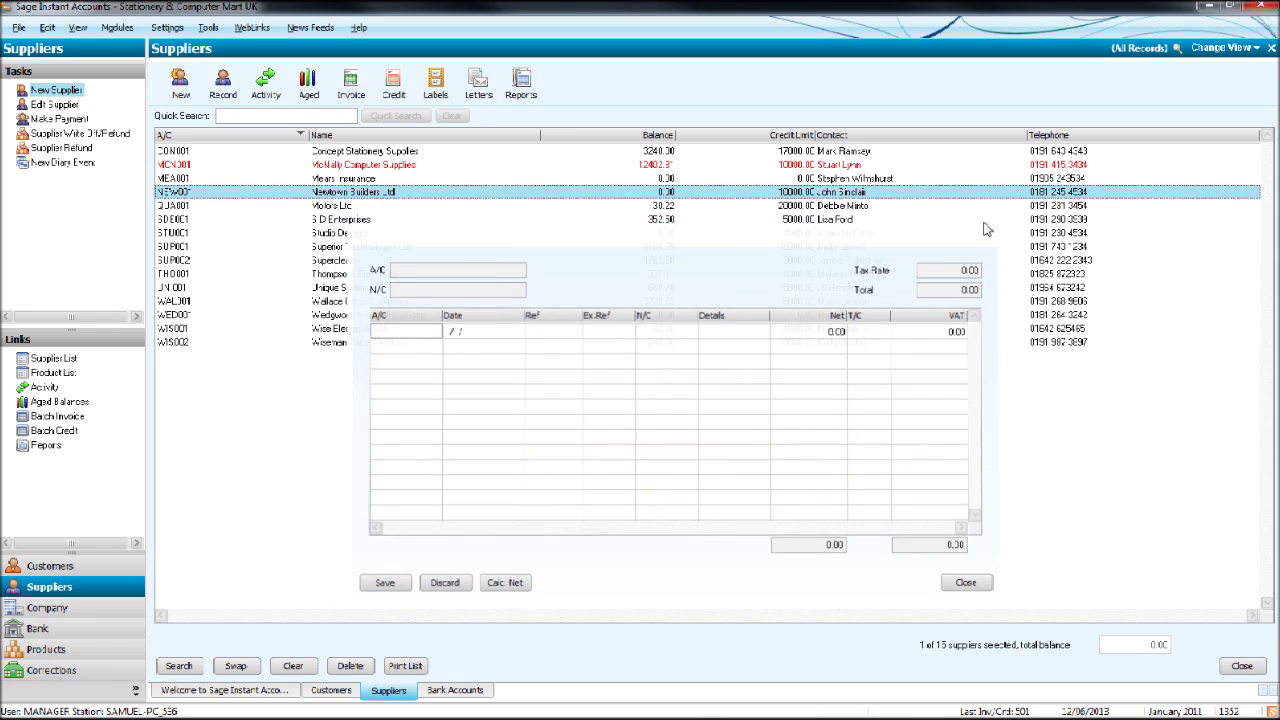
left_click(479, 233)
left_click(553, 193)
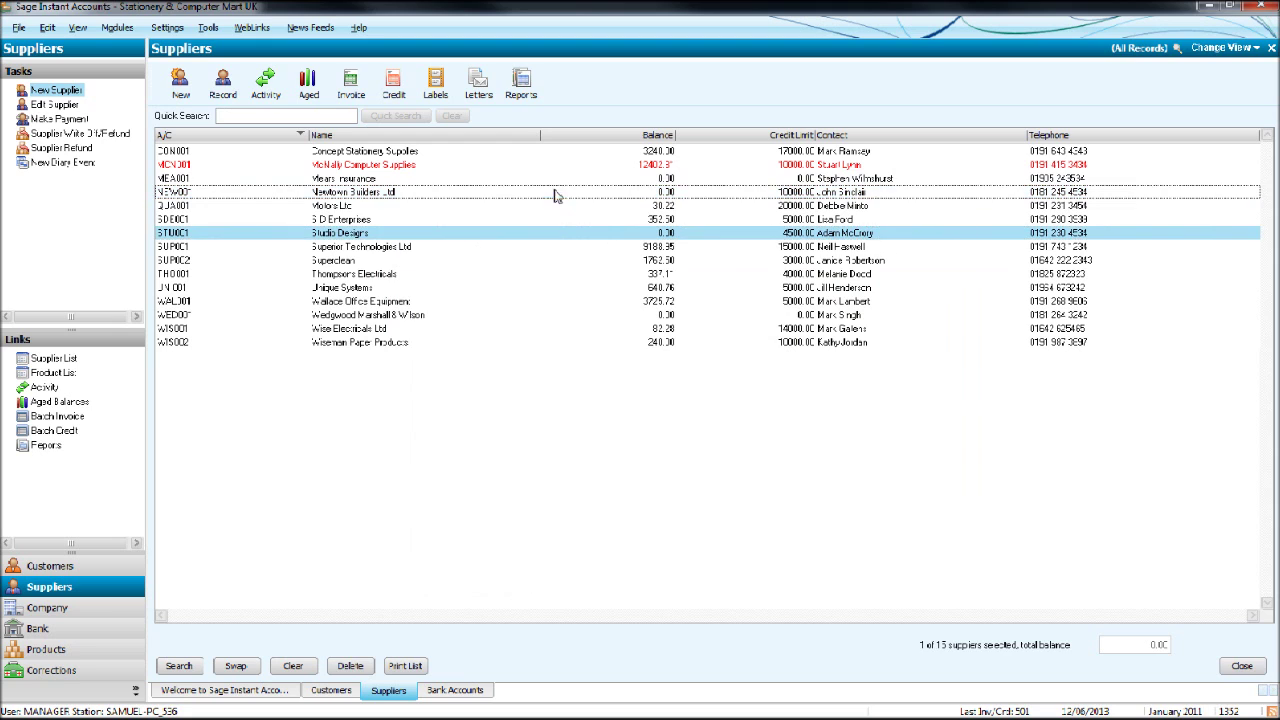
left_click(561, 235)
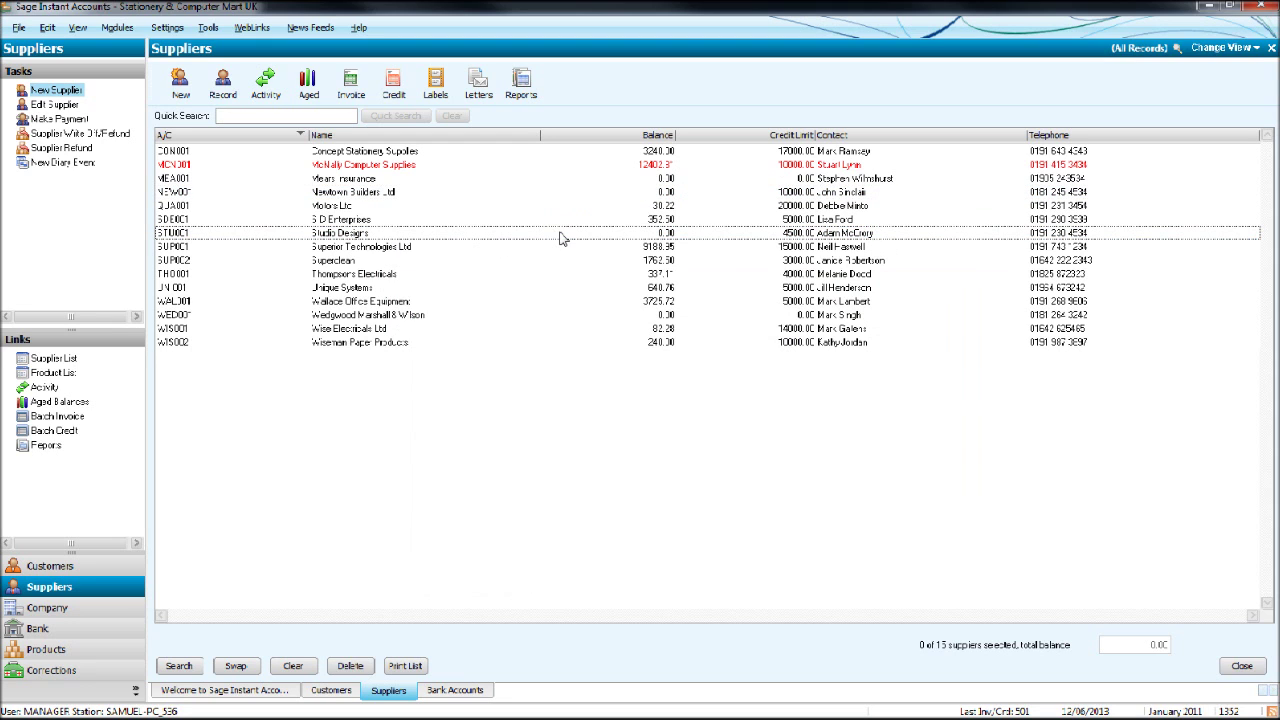
Step: Start a supplier payment to NEW001 from bank account 1200 dated 30/04/2013, accepting the date outside the financial year
left_click(92, 640)
left_click(390, 84)
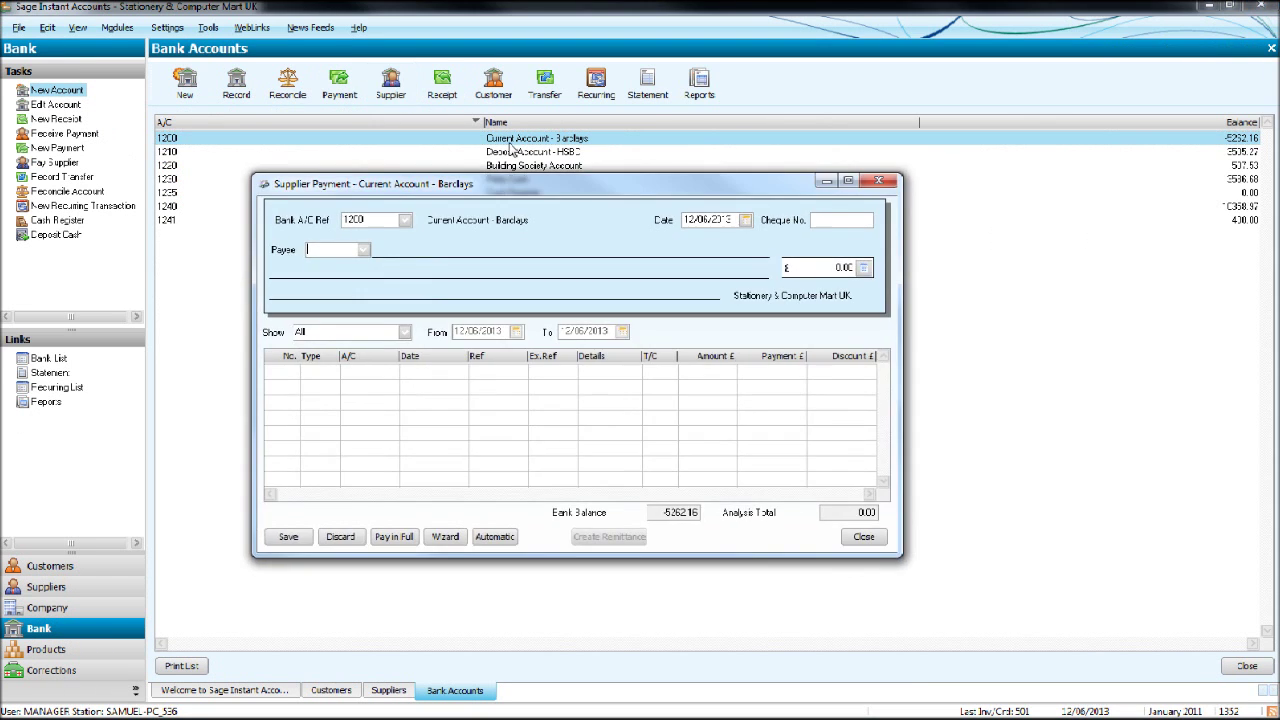
type("NEW001")
key("Tab")
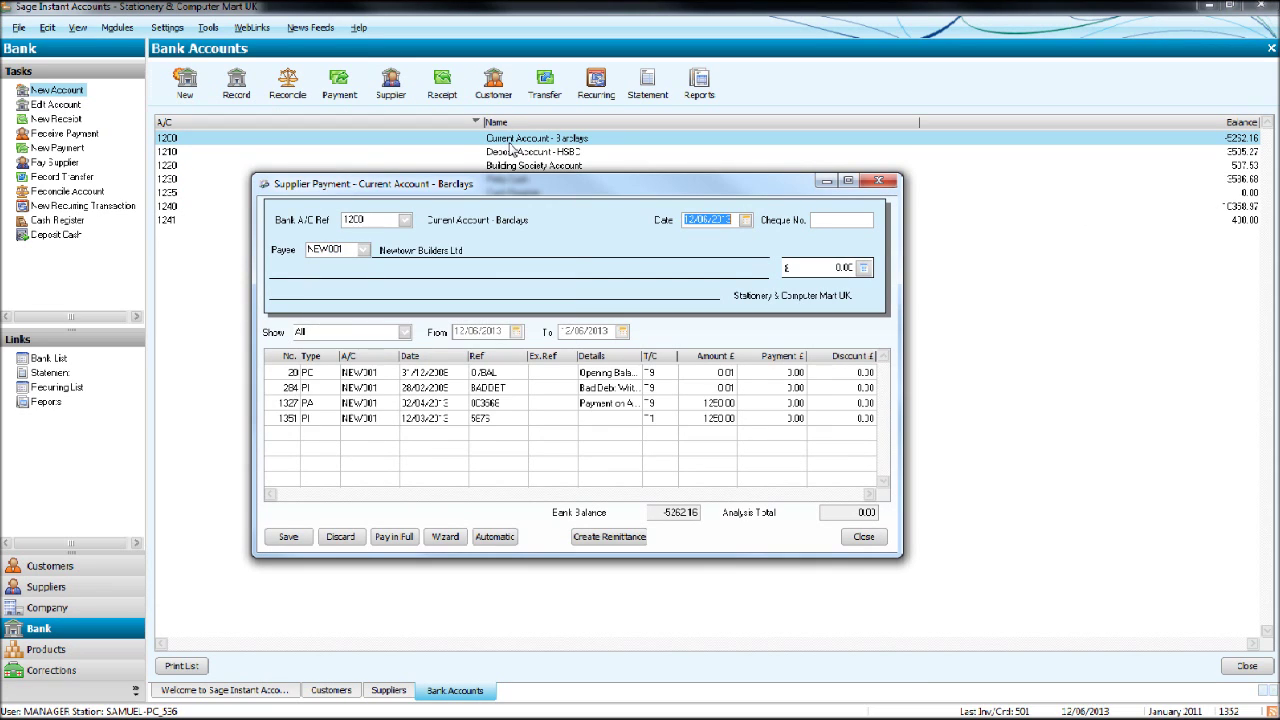
left_click(770, 373)
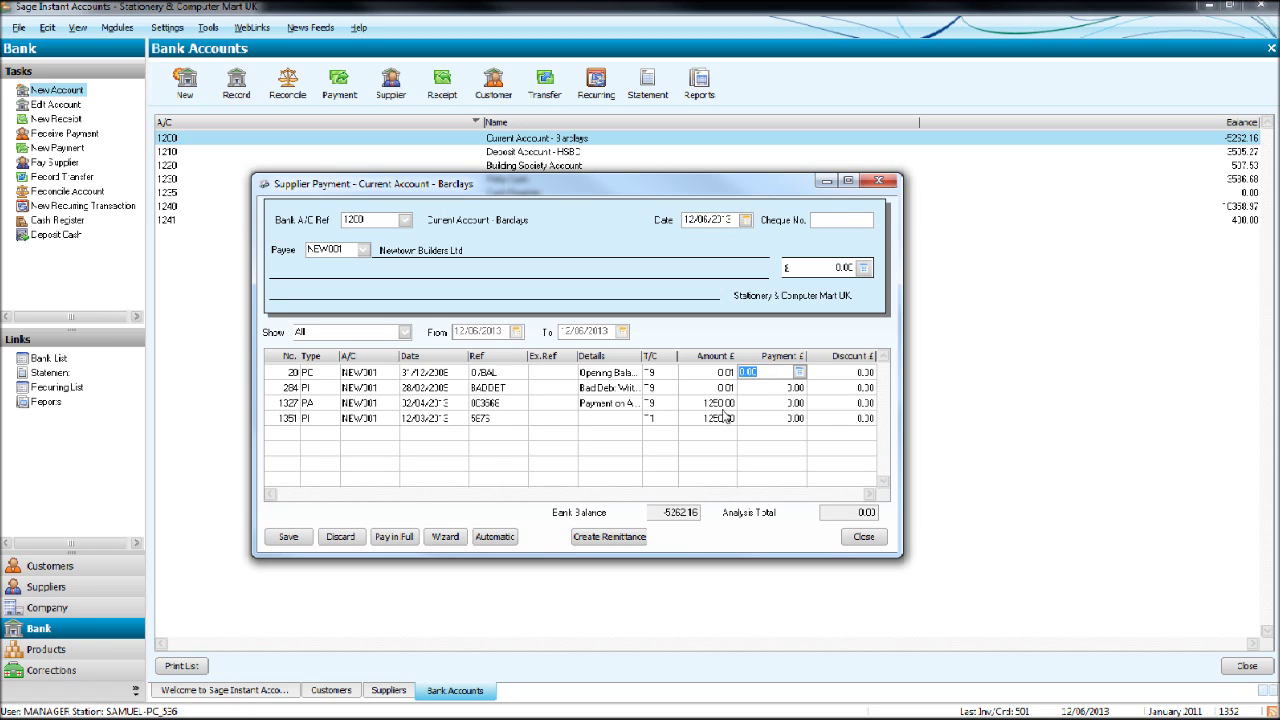
left_click(735, 219)
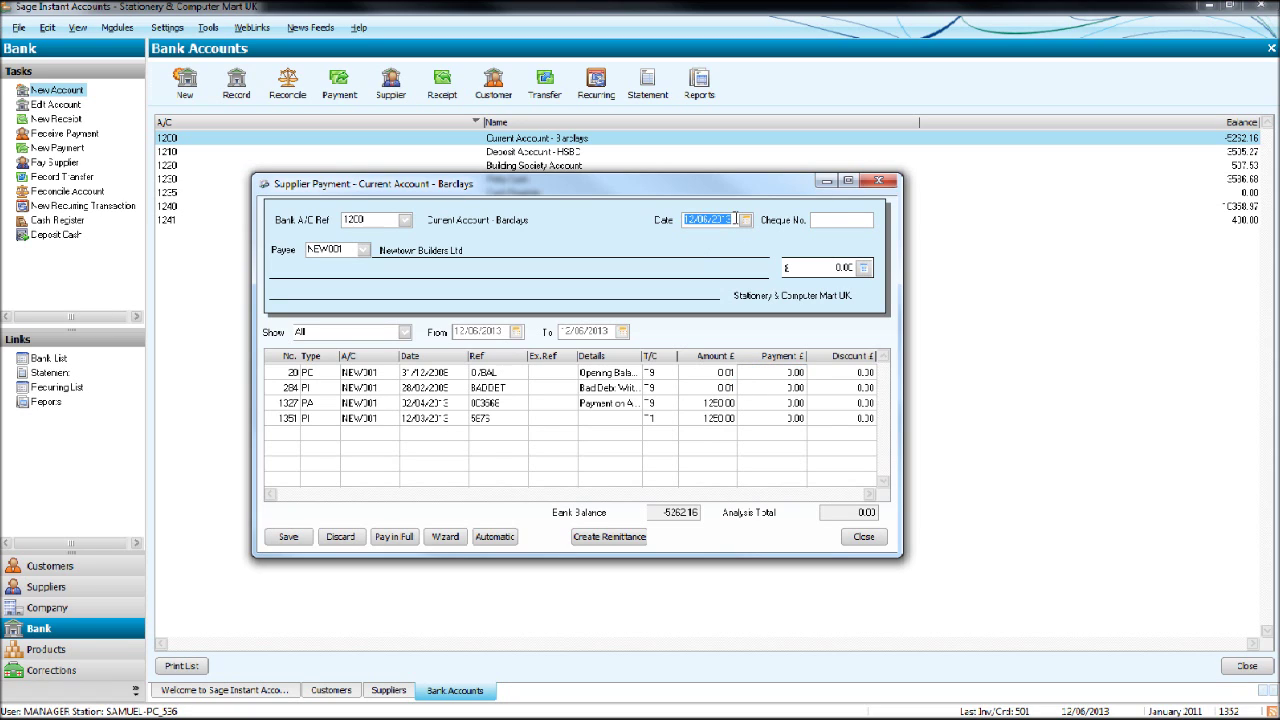
type("30/04/2013")
left_click(782, 367)
left_click(537, 399)
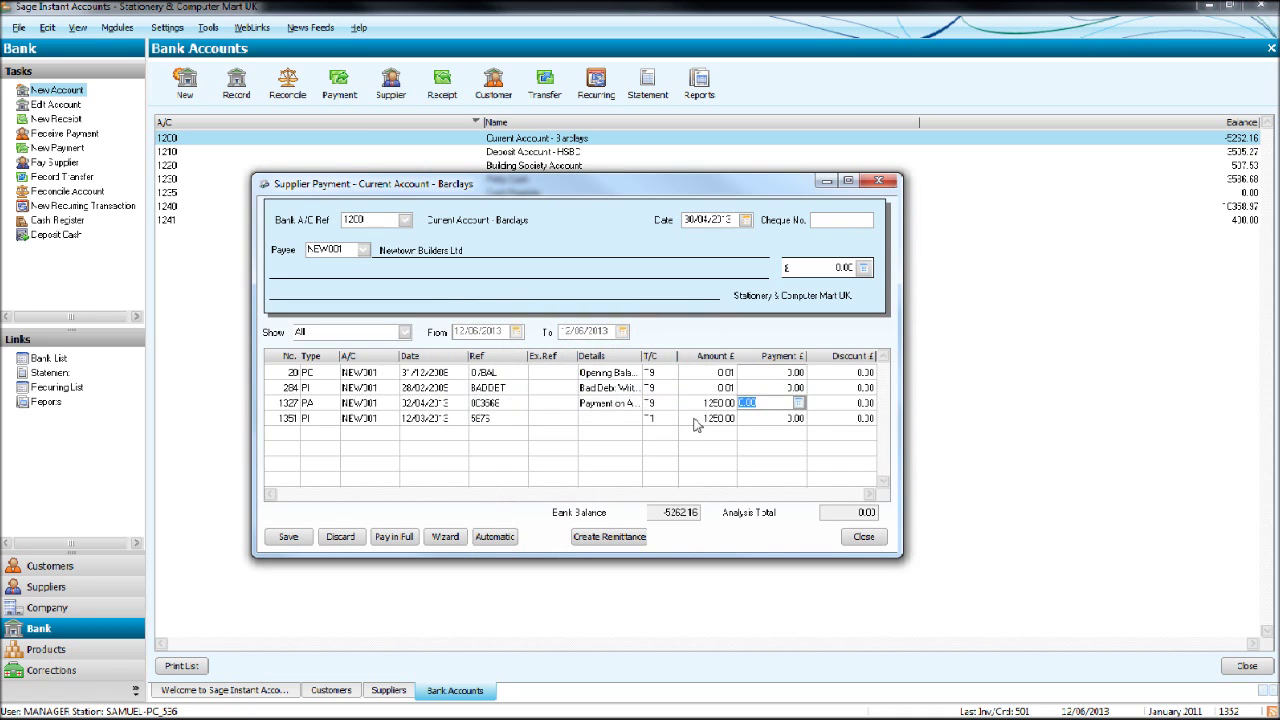
Step: Allocate all outstanding Newtown Builders Ltd items in full, and save the payment with its out-of-year date
left_click(404, 538)
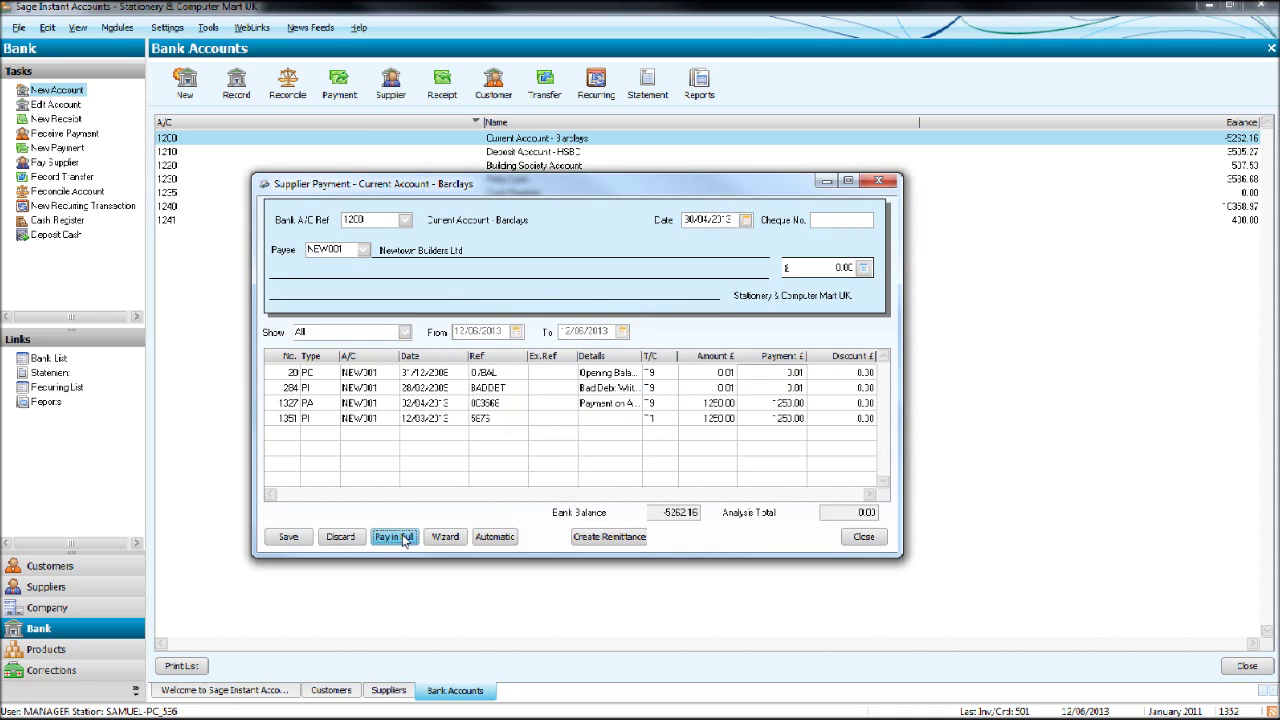
left_click(288, 537)
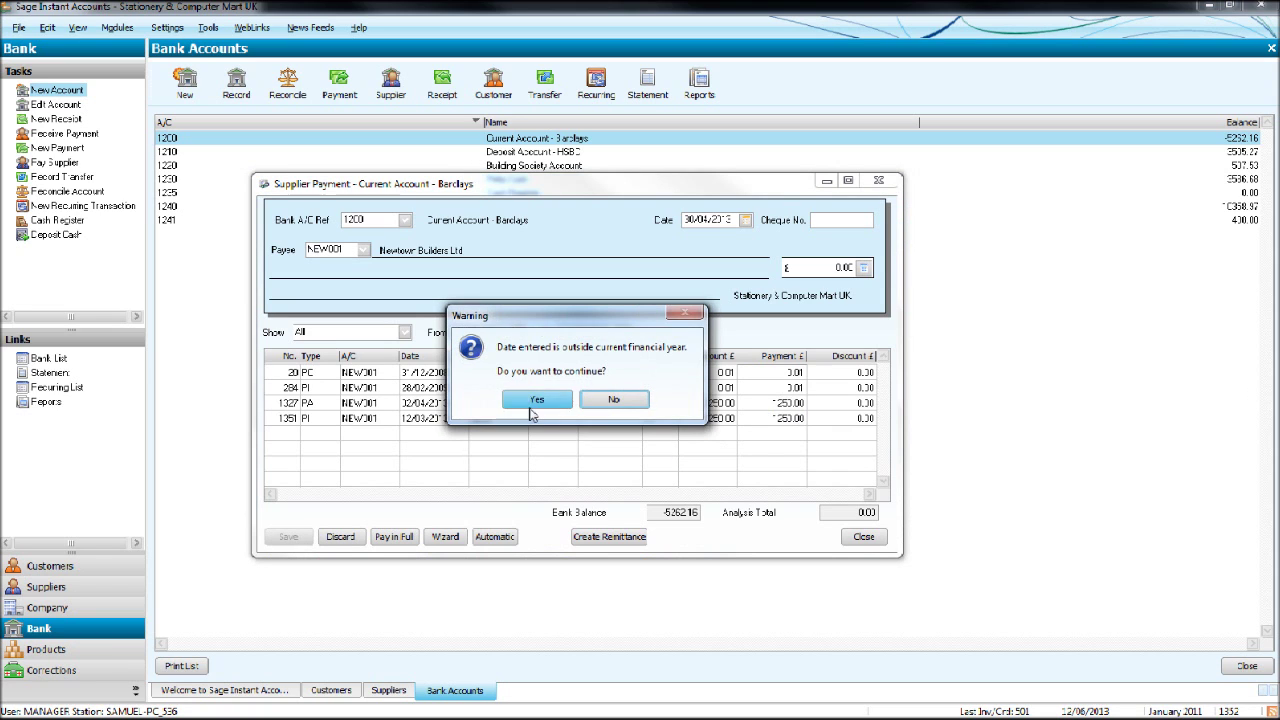
left_click(533, 404)
Step: Recheck payee NEW001 for outstanding items in a supplier payment, and close it without saving
type("N")
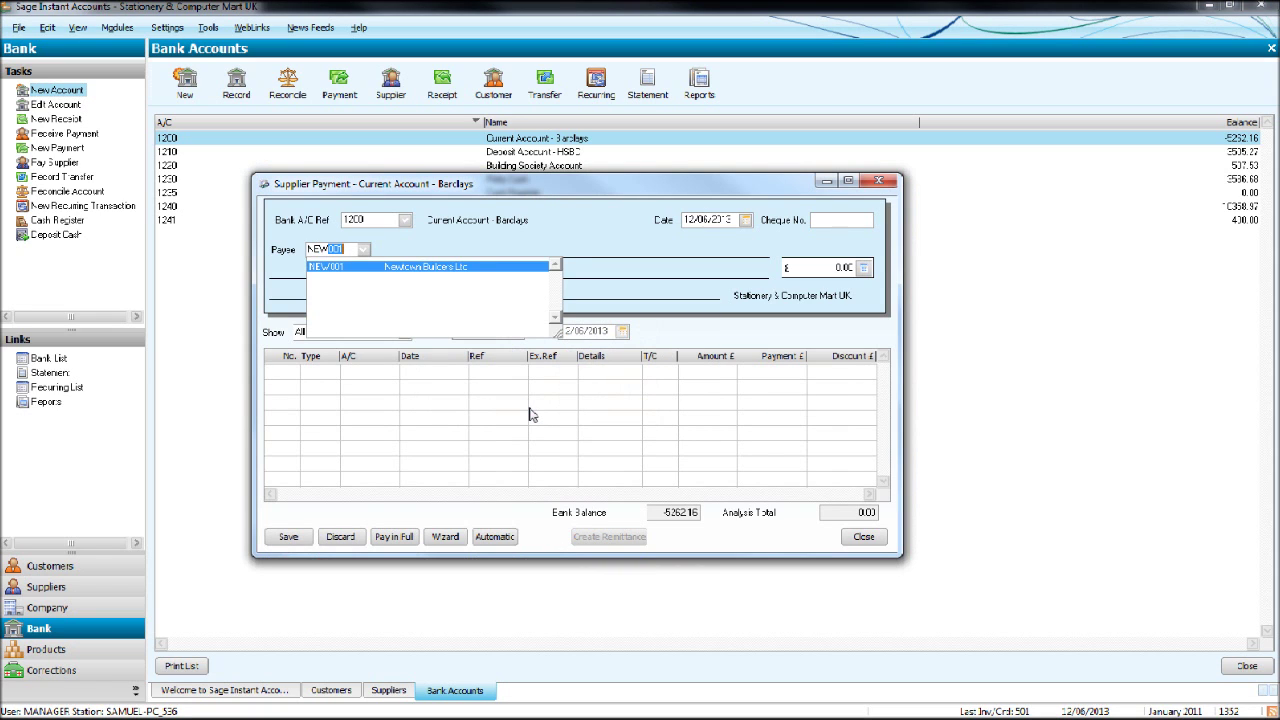
key("Tab")
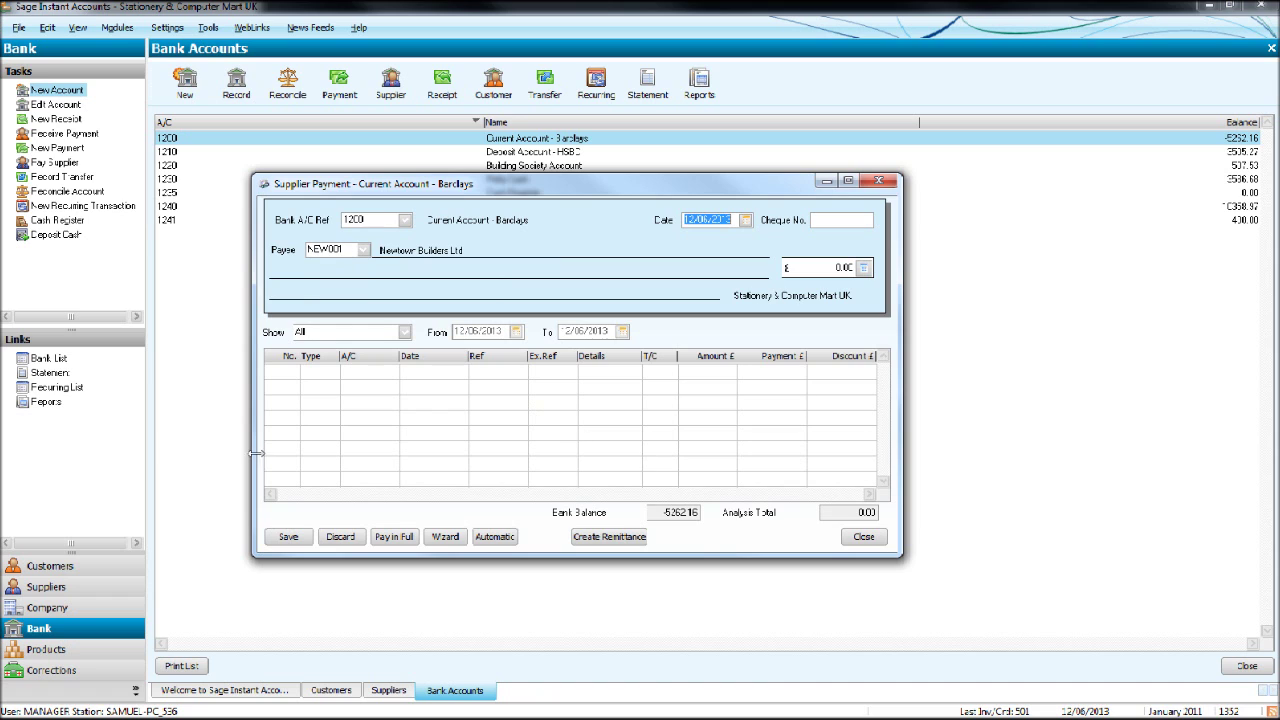
left_click(880, 181)
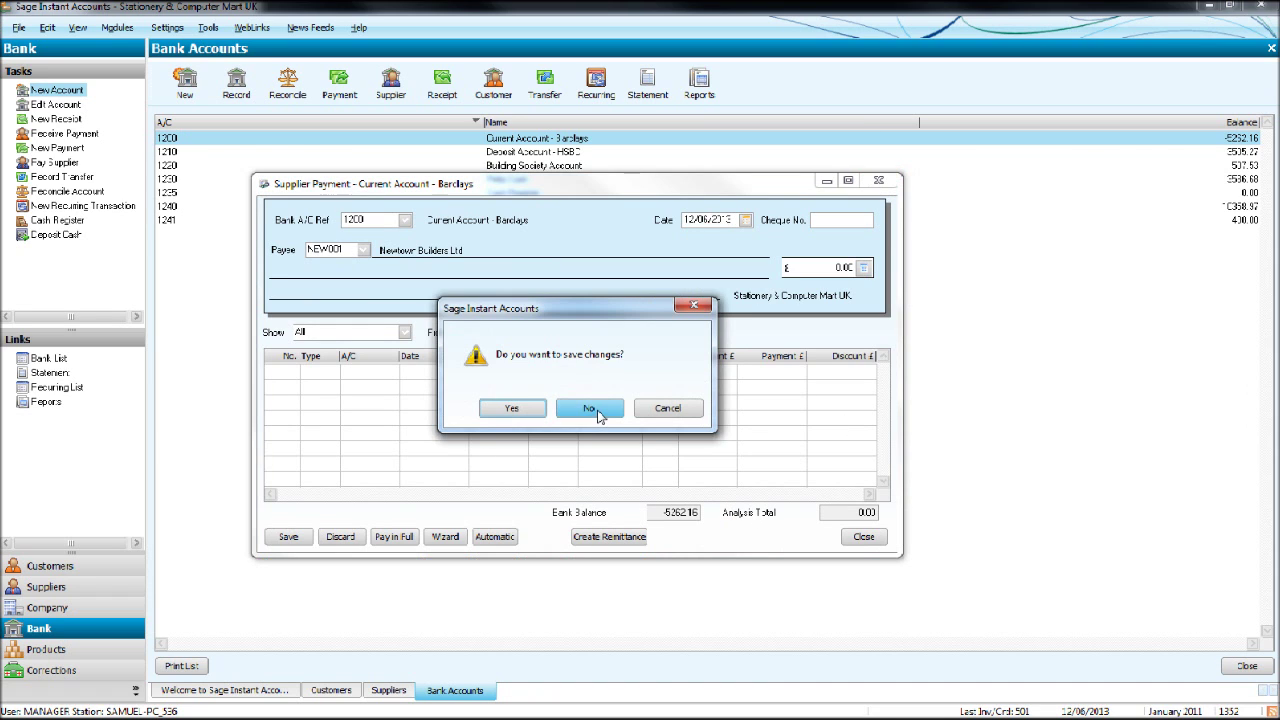
left_click(598, 413)
Step: Start a supplier payment to STU001 from account 1200 dated 30/04/2013, accepting the date outside the financial year
left_click(391, 84)
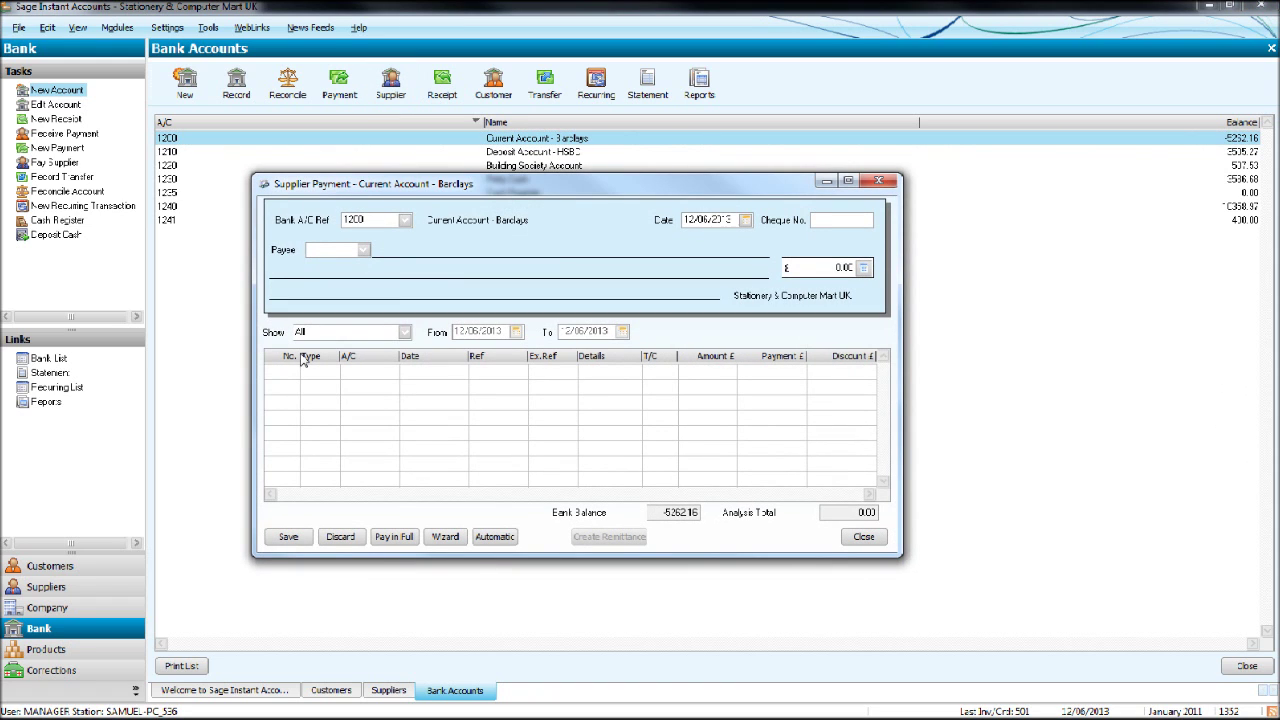
type("stu")
key("Tab")
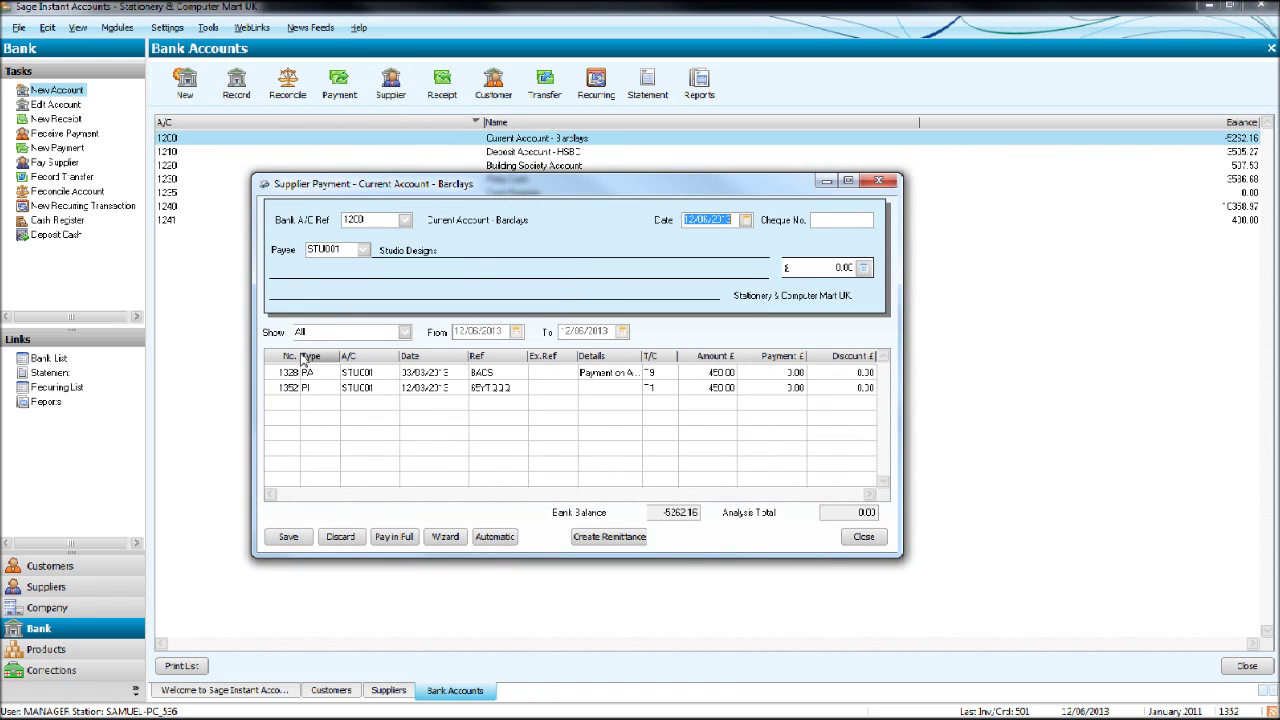
type("30/04/2013")
key("Tab")
left_click(538, 398)
Step: Allocate the Studio Designs payment on account and invoice in full, save with the out-of-year date, and close the payment
left_click(390, 538)
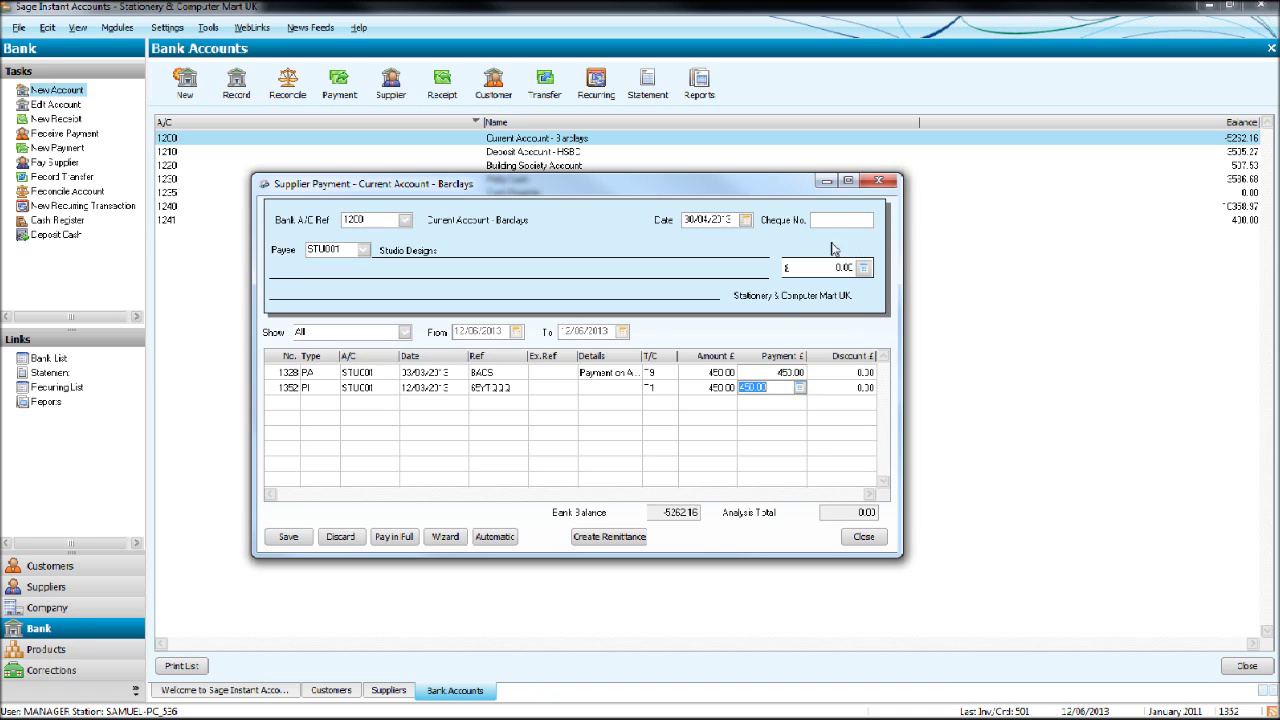
left_click(287, 537)
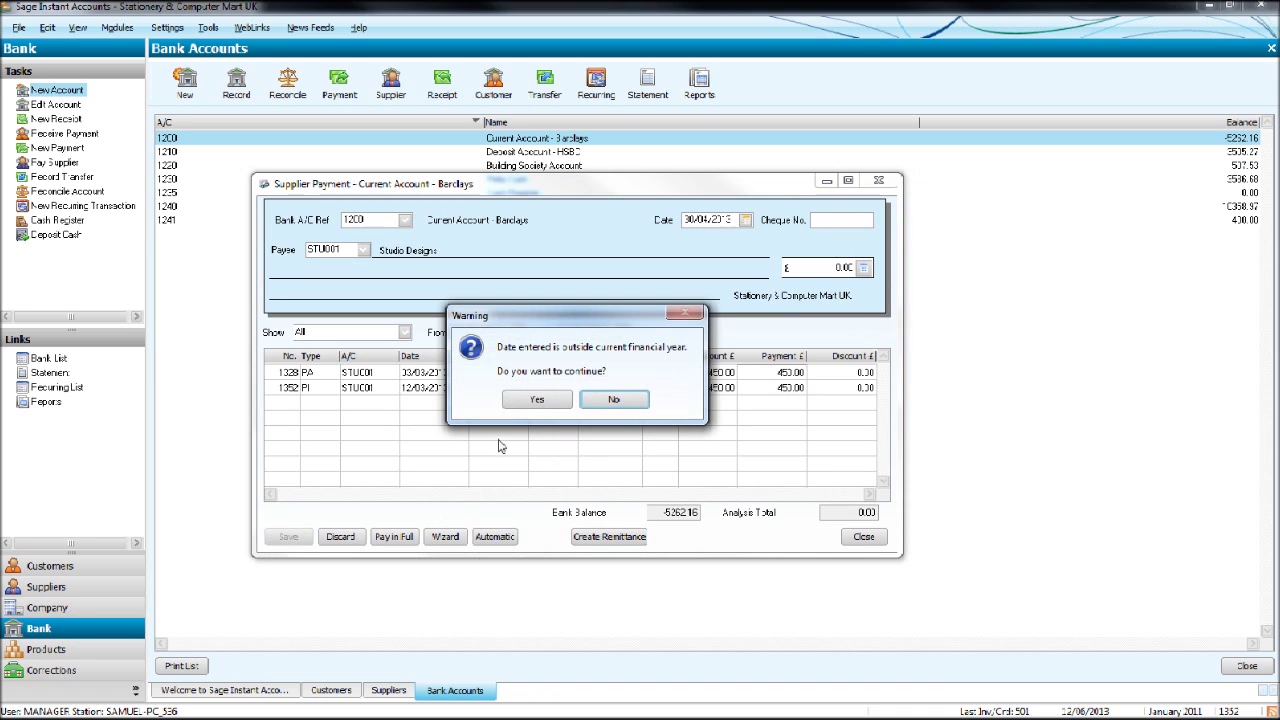
left_click(538, 399)
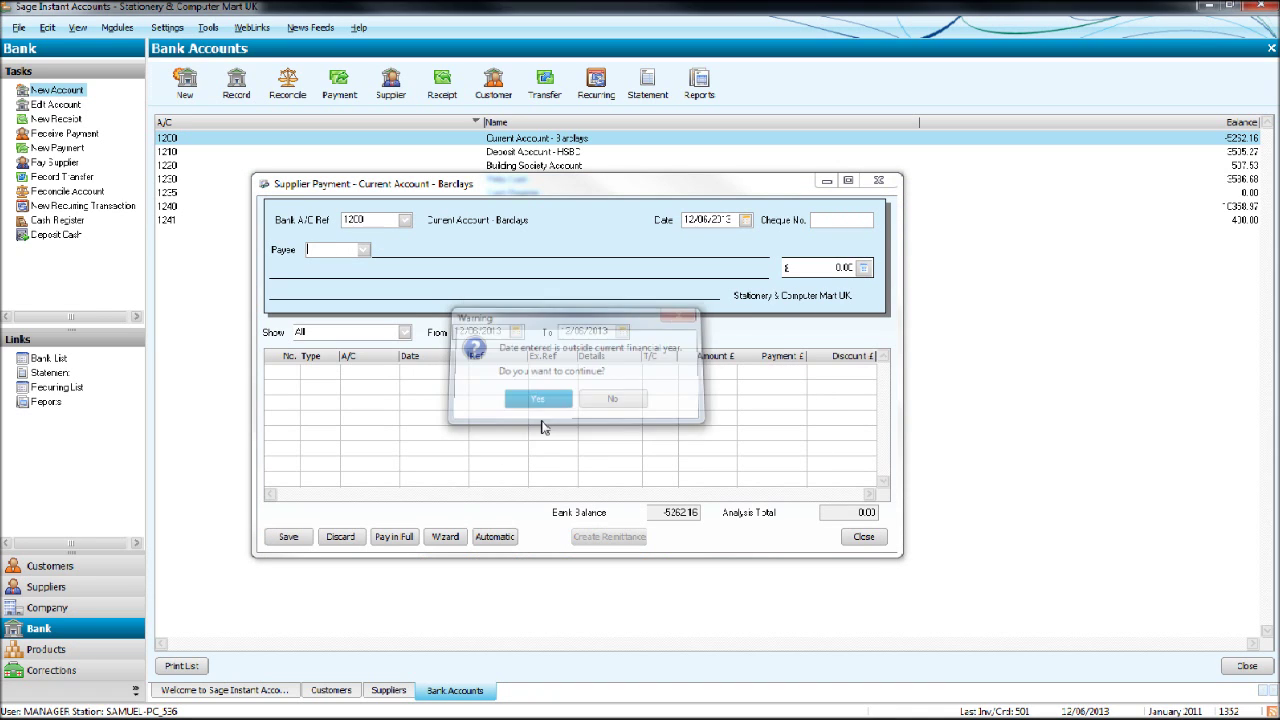
left_click(879, 181)
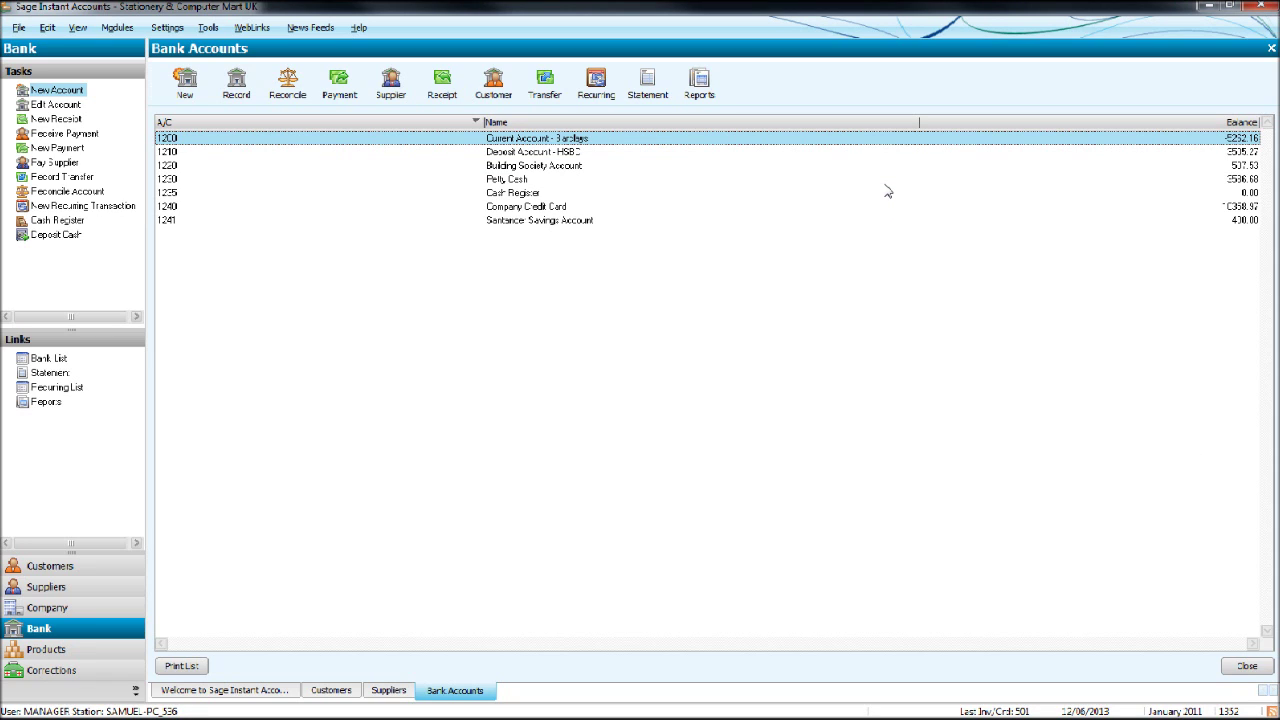
Step: Review the supplier list sorted by balance from lowest to highest, looking for negative balances
left_click(74, 588)
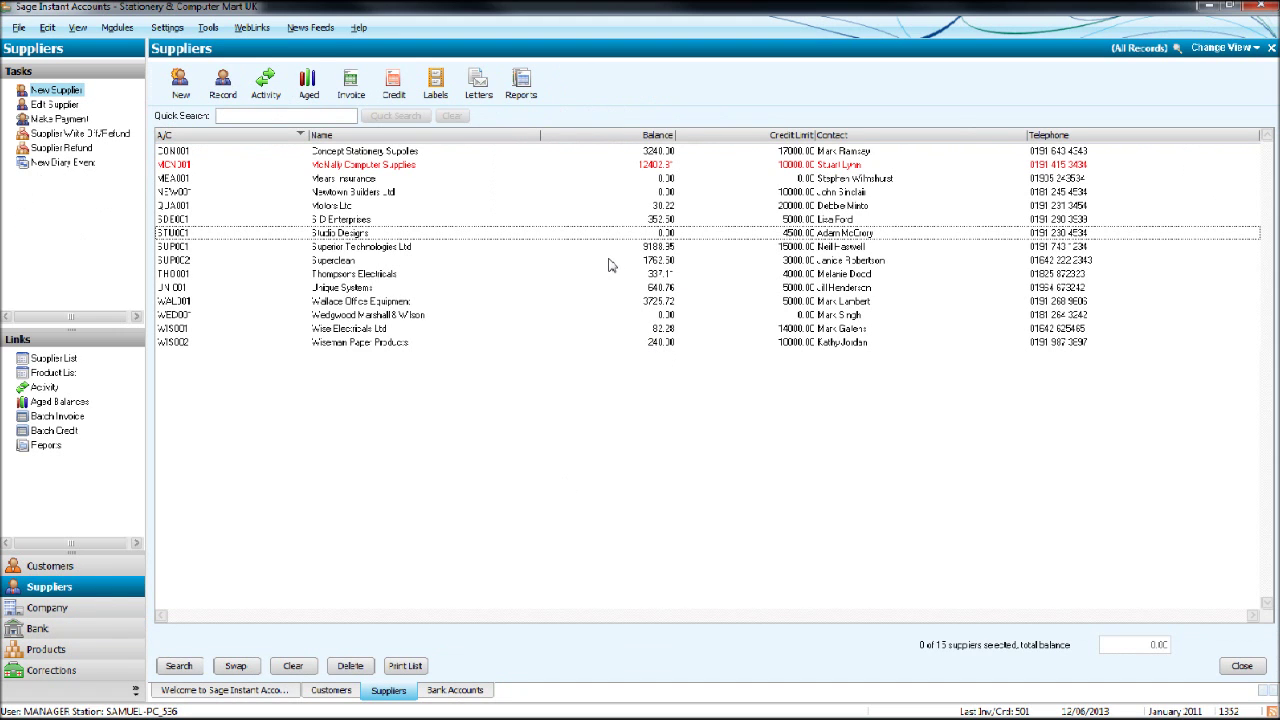
left_click(88, 568)
left_click(74, 588)
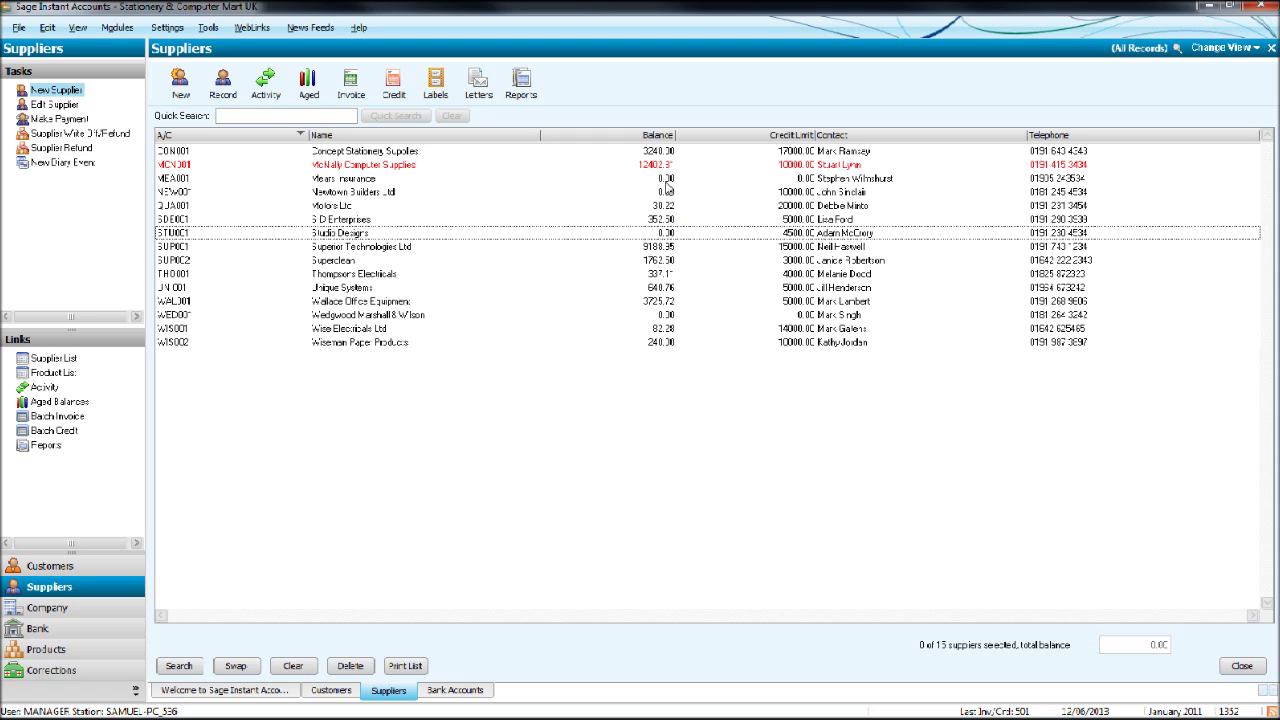
left_click(620, 135)
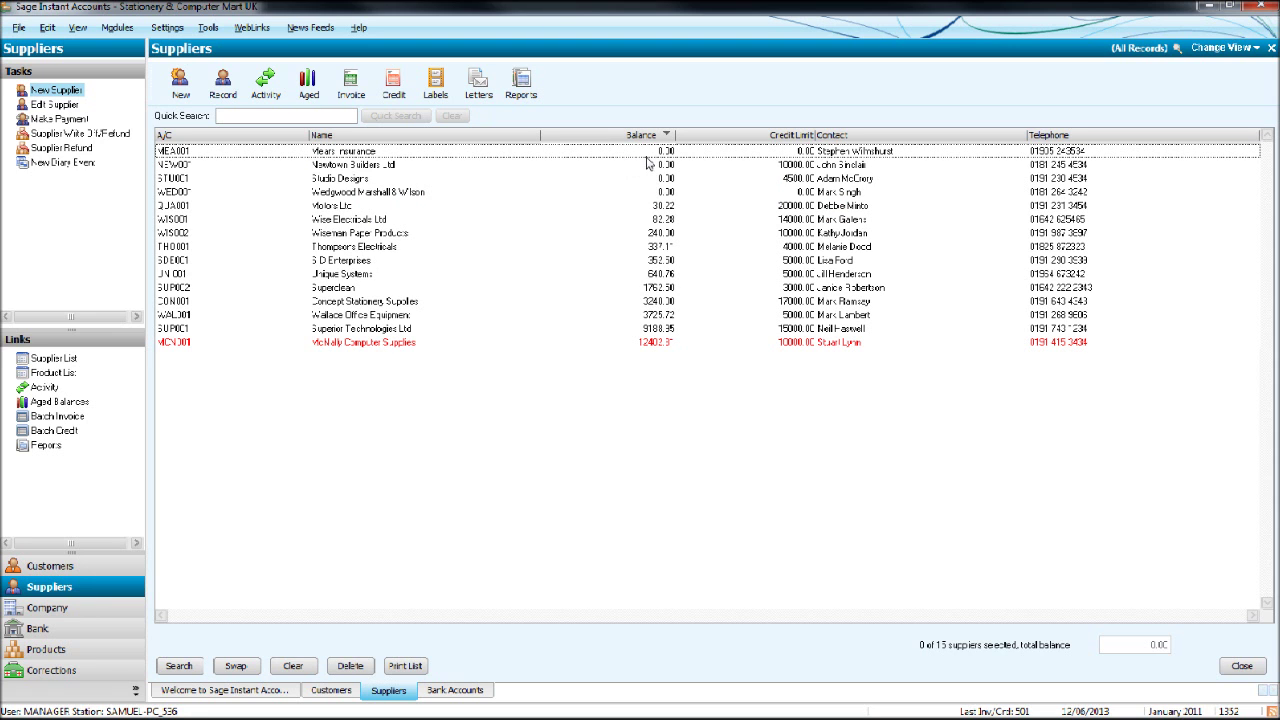
Step: Review the customer list sorted by balance from lowest to highest, looking for negative balances
left_click(60, 566)
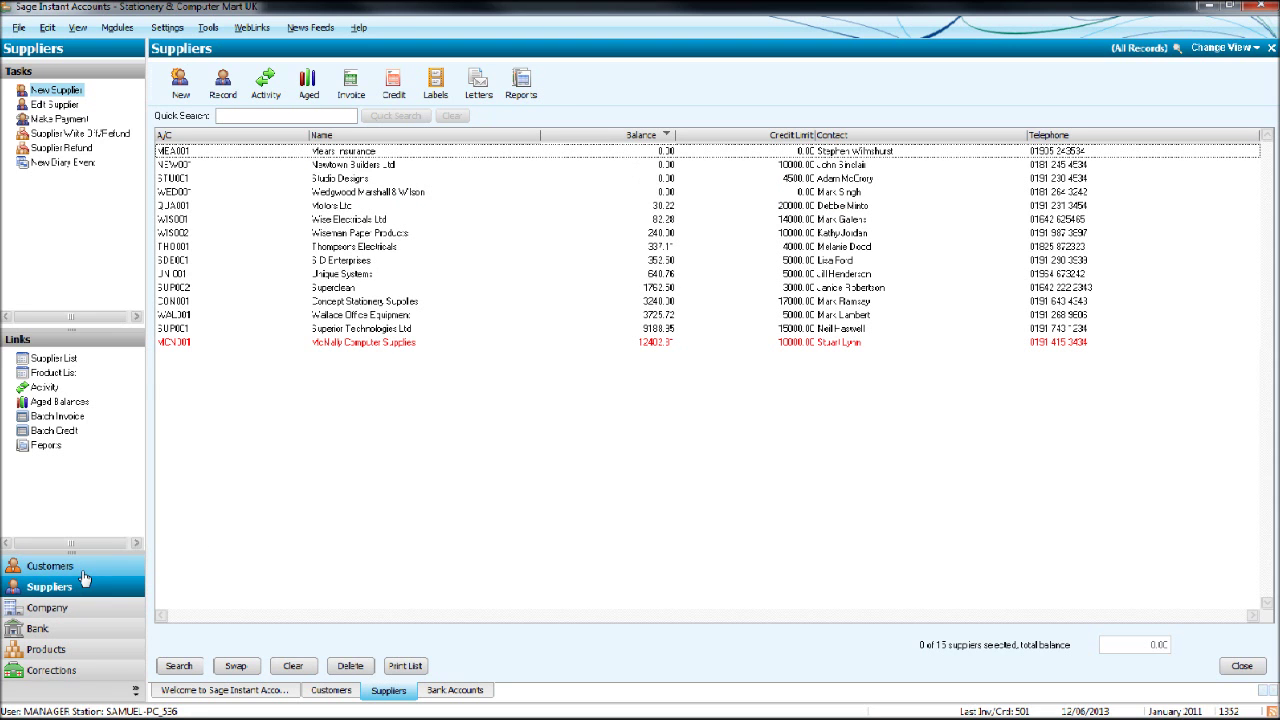
left_click(622, 135)
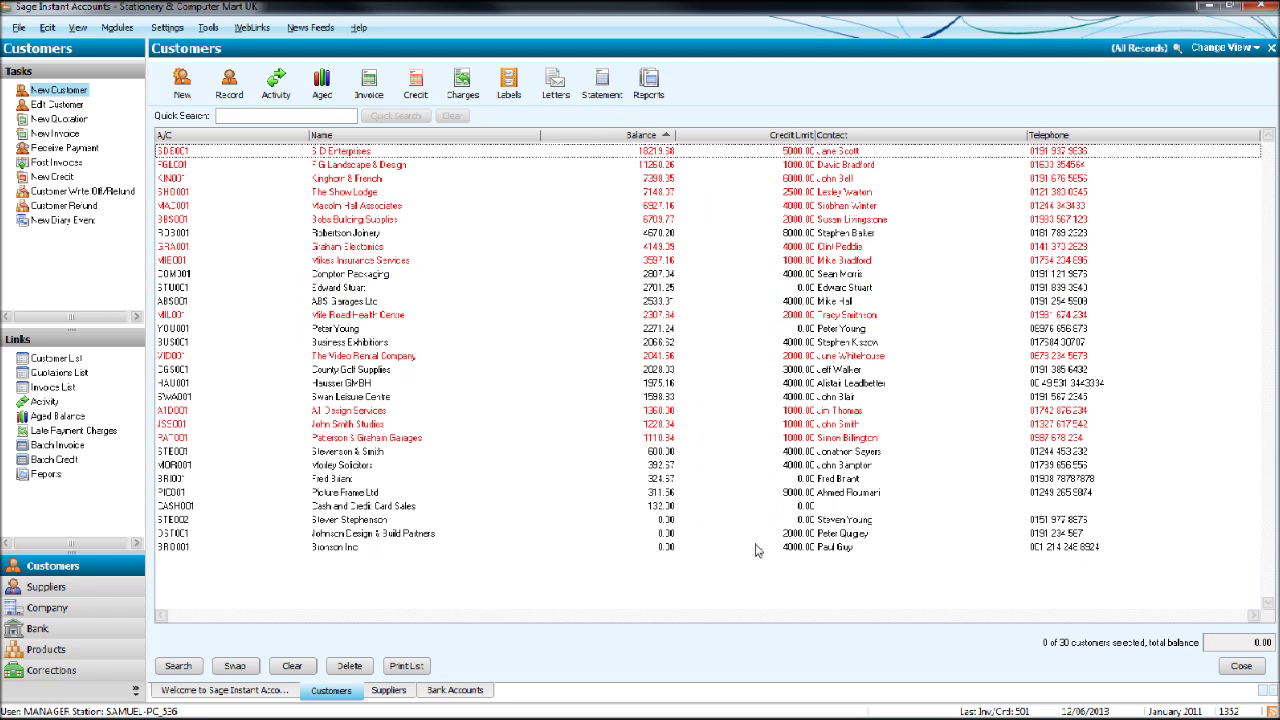
left_click(590, 137)
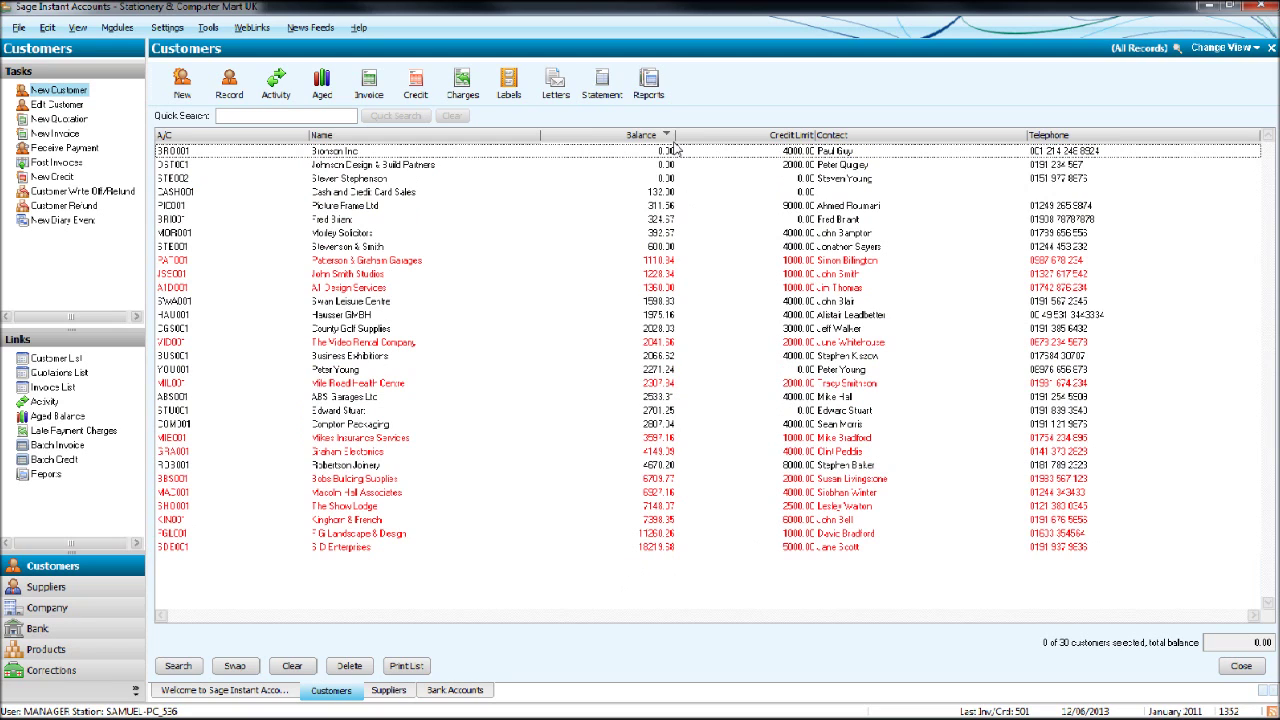